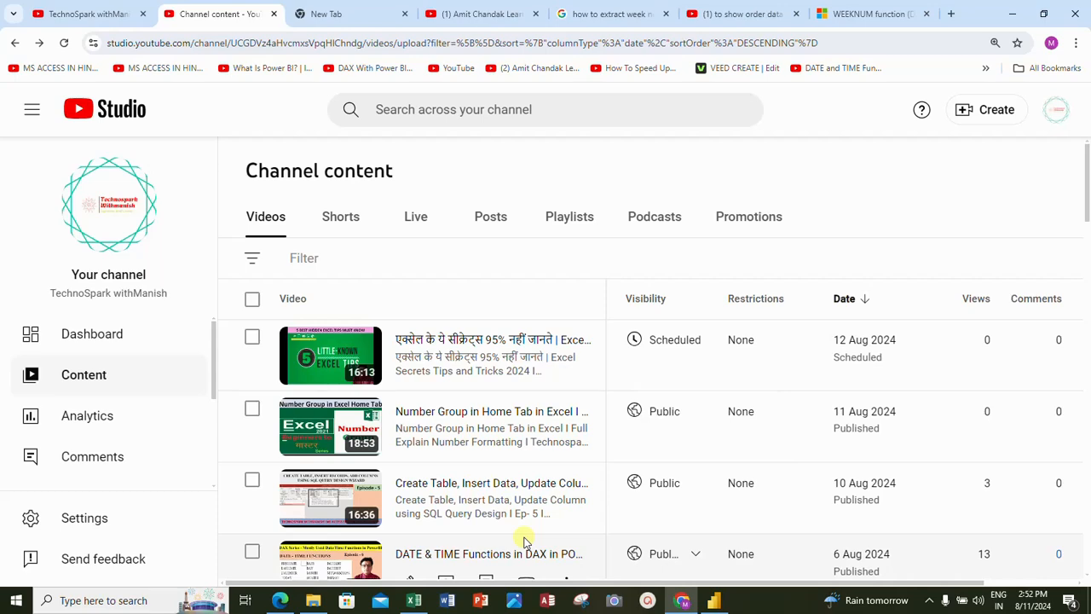
- Switch to the Excel workbook and enter "Week1, week2" in cell C5 beside the Week wise sales item
left_click(414, 600)
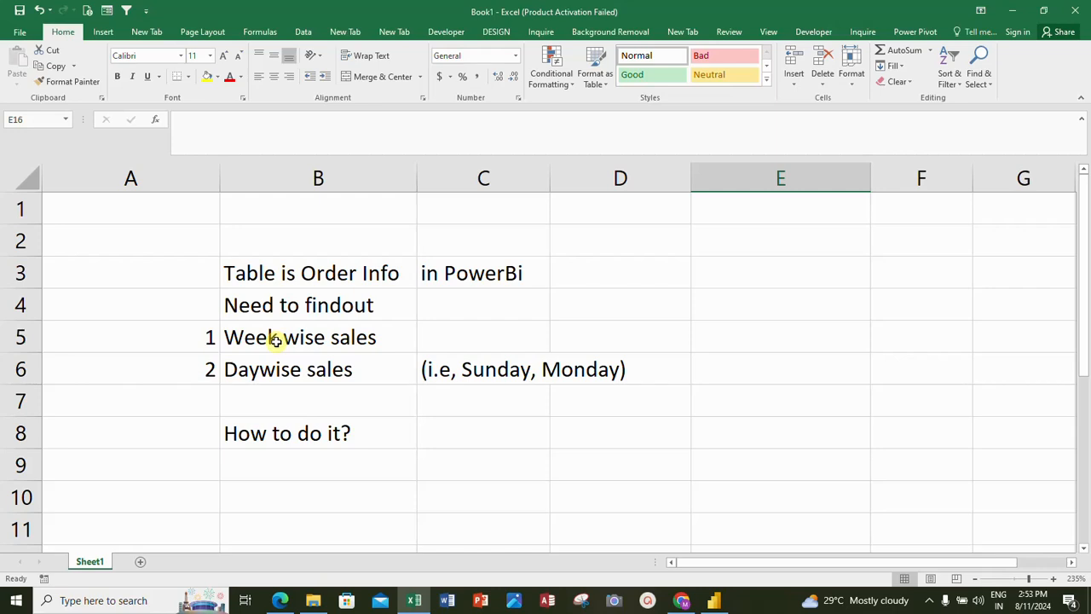
left_click(374, 373)
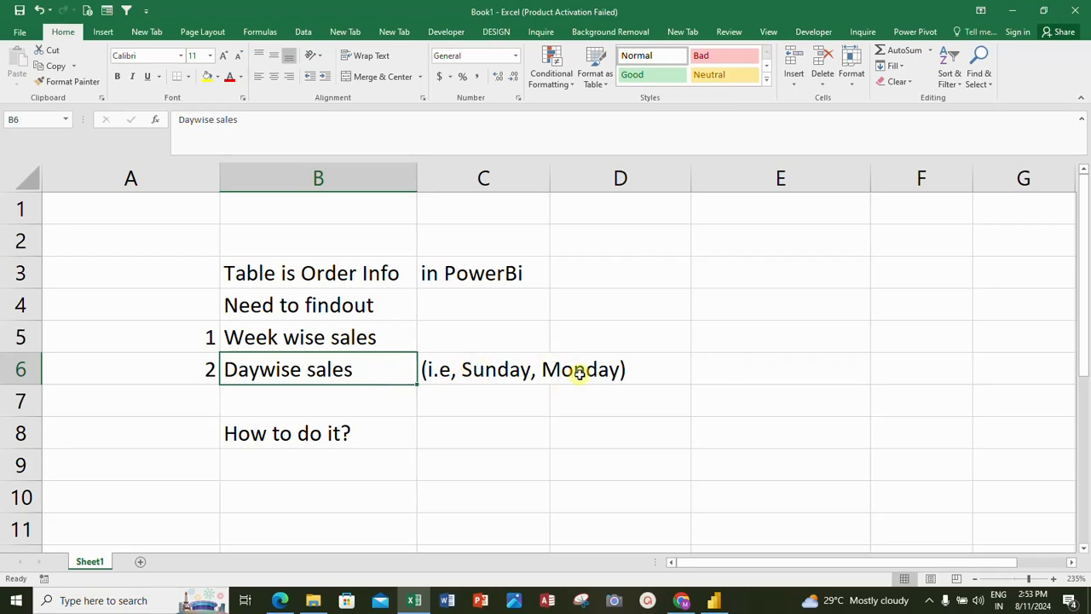
left_click(368, 338)
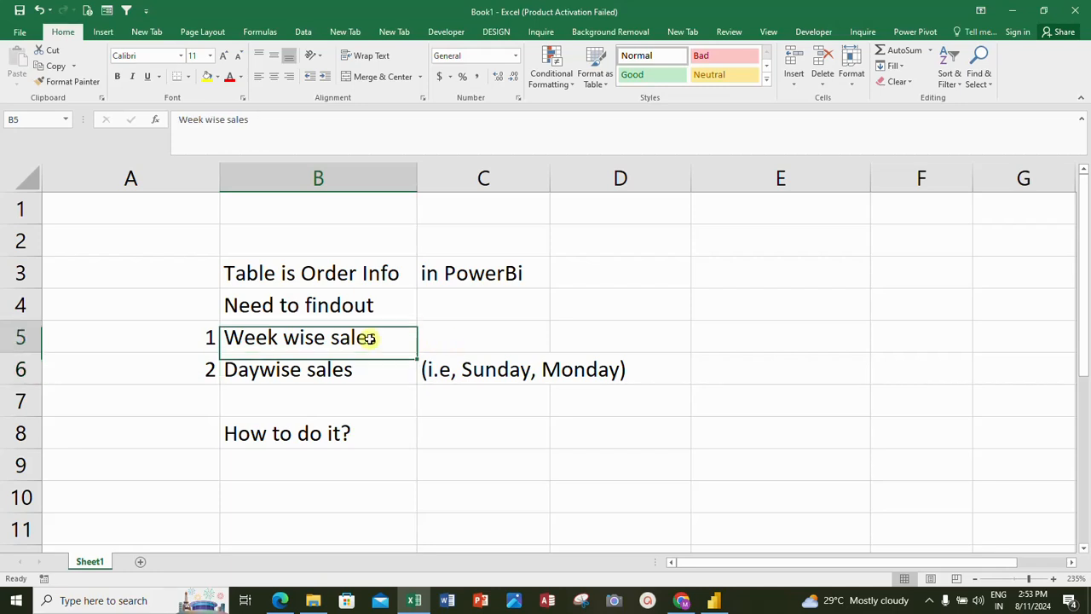
left_click(483, 334)
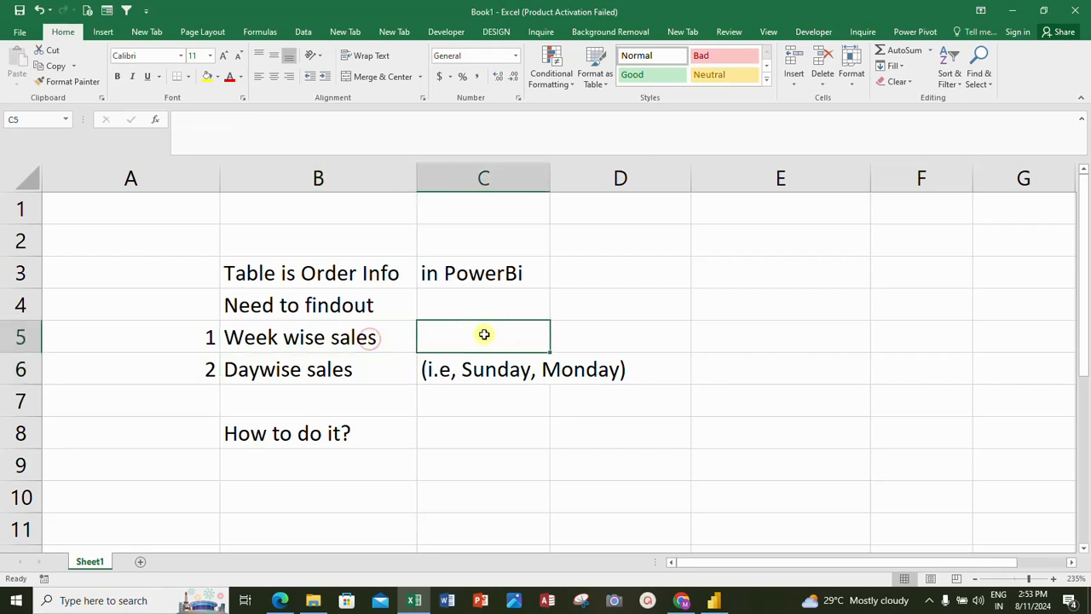
type("We")
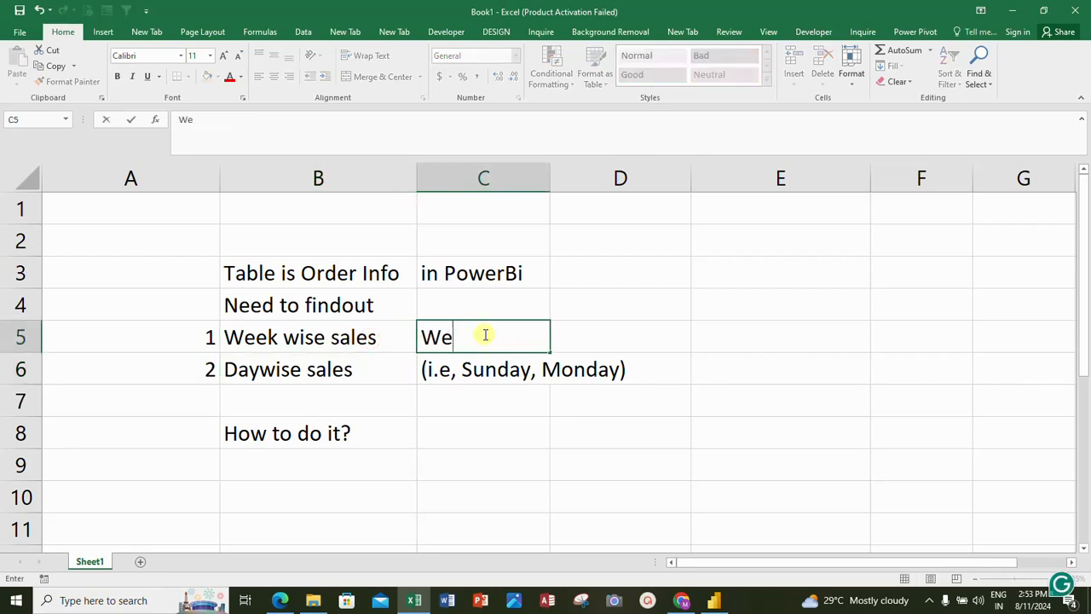
type("ek1, week2")
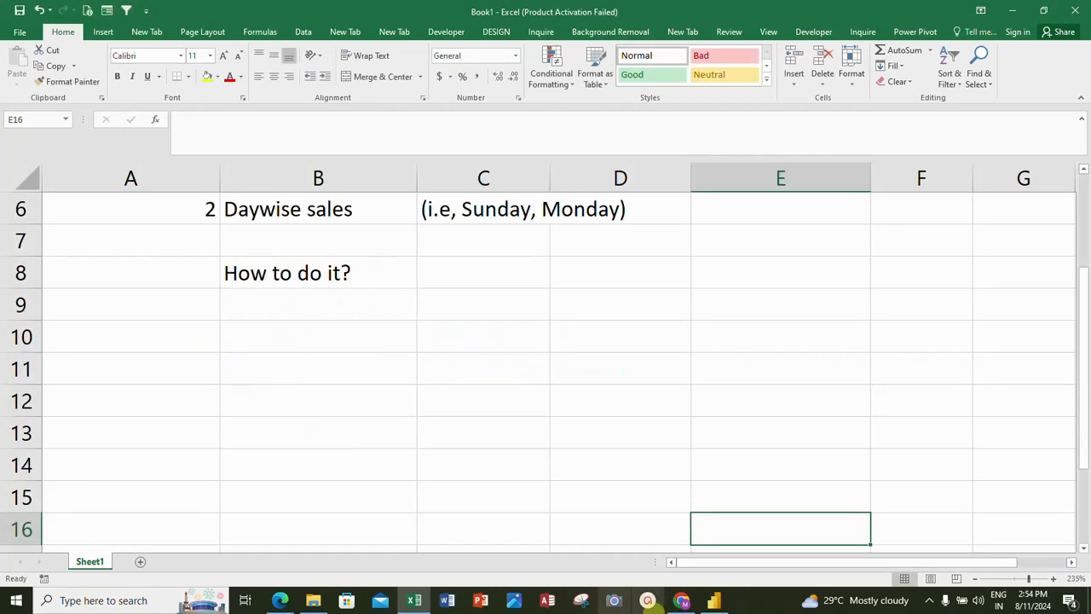
- Switch to Power BI Desktop and look over the empty Page 2 of the report and the Order Info table data
left_click(712, 601)
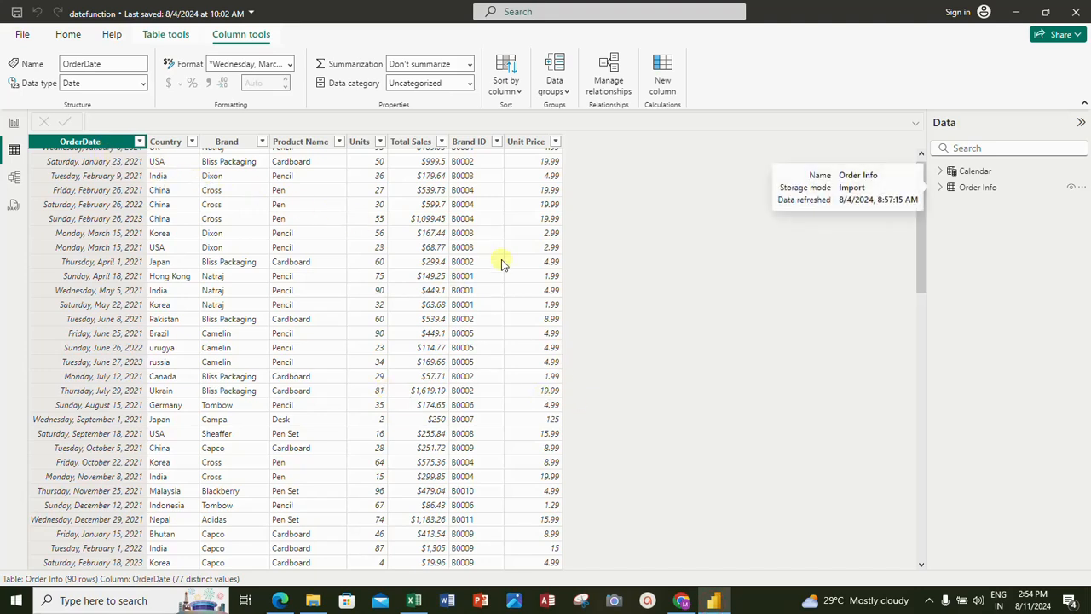
left_click(14, 124)
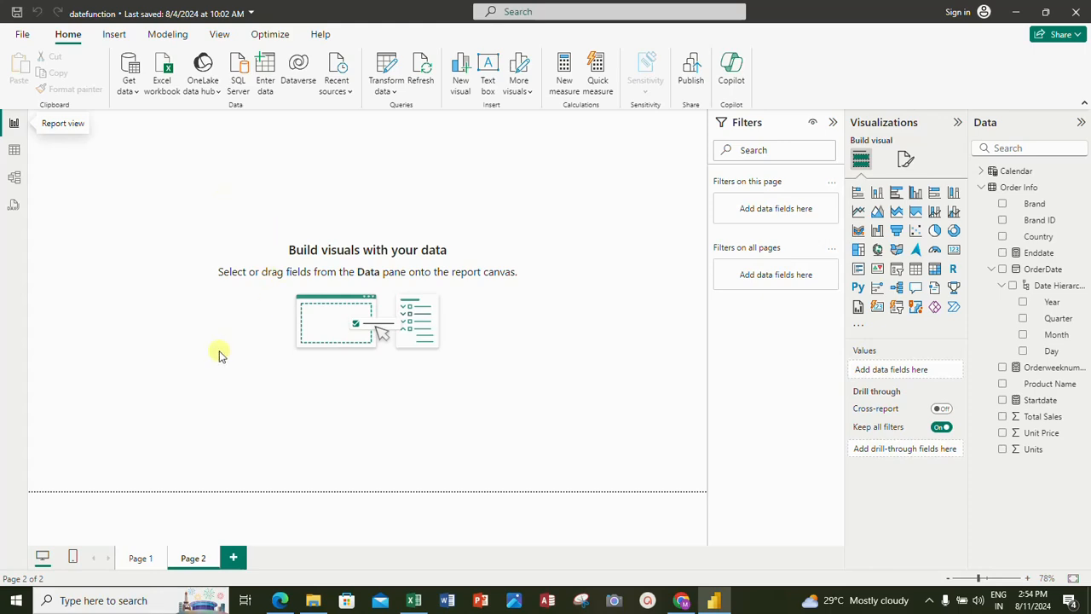
left_click(15, 152)
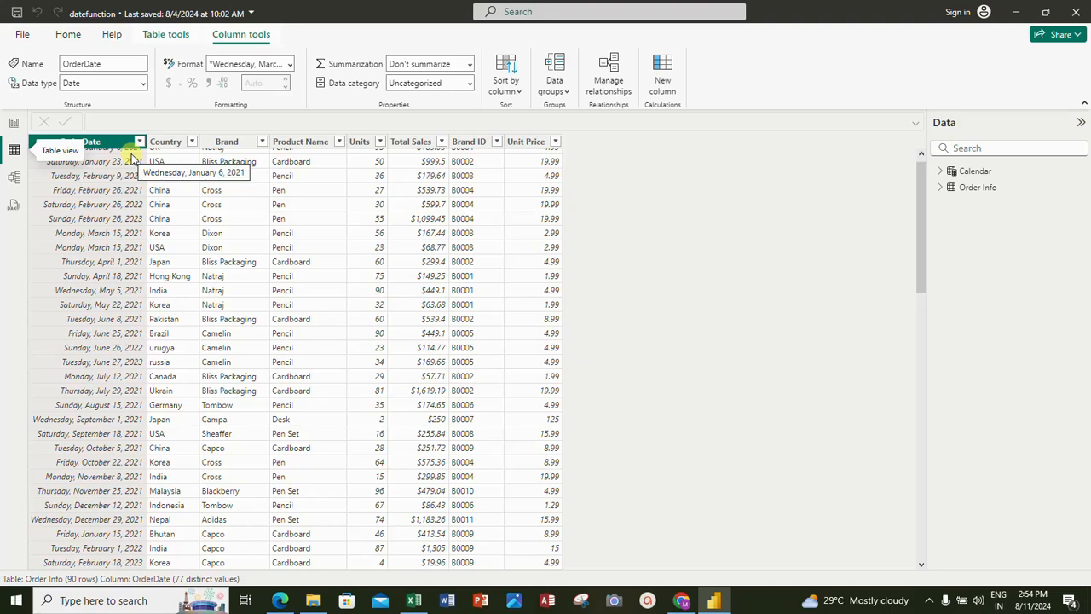
- Add a clustered column chart to the empty Page 2 of the report and enlarge it
left_click(13, 124)
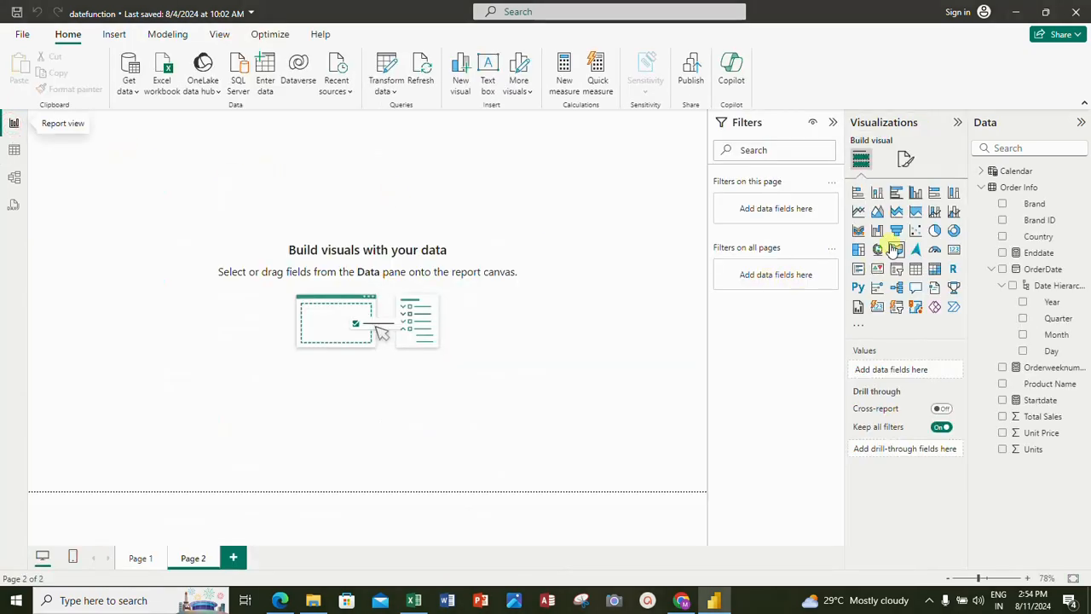
left_click(916, 194)
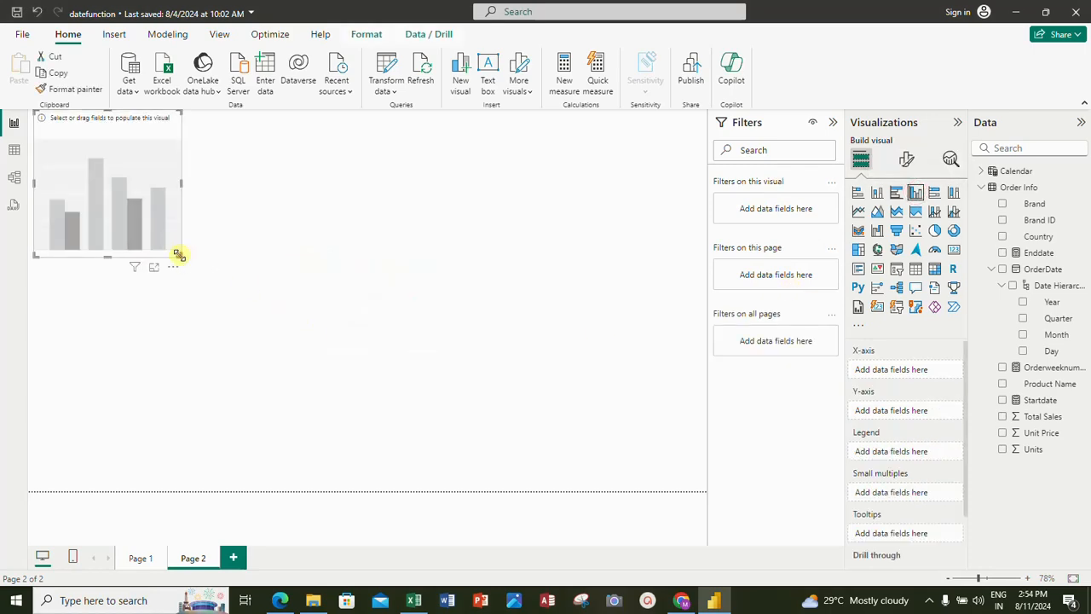
left_click_drag(180, 255, 334, 288)
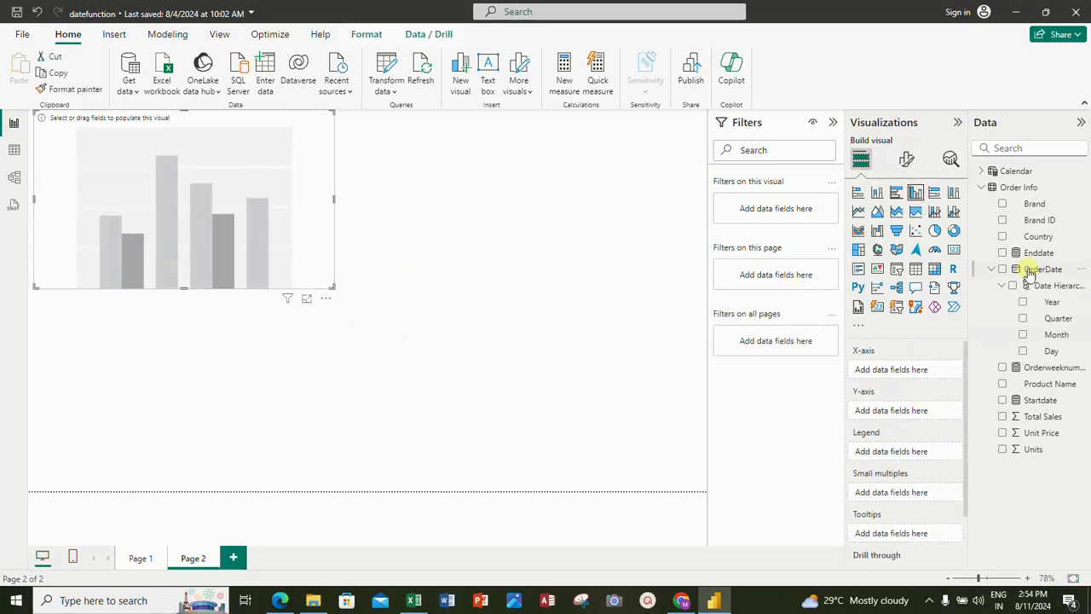
left_click(989, 269)
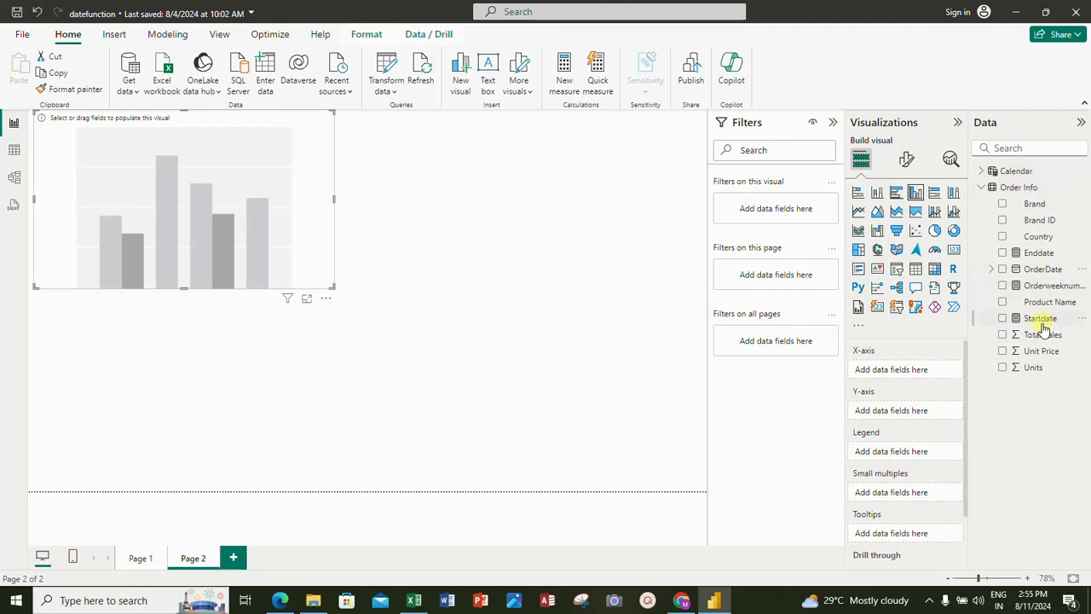
left_click(1005, 271)
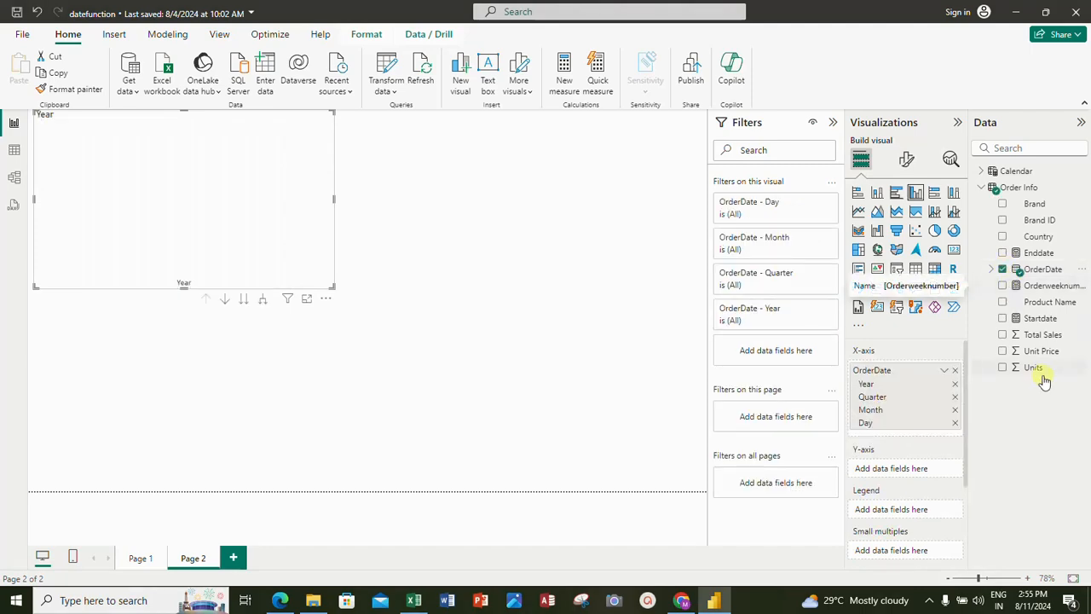
left_click(955, 397)
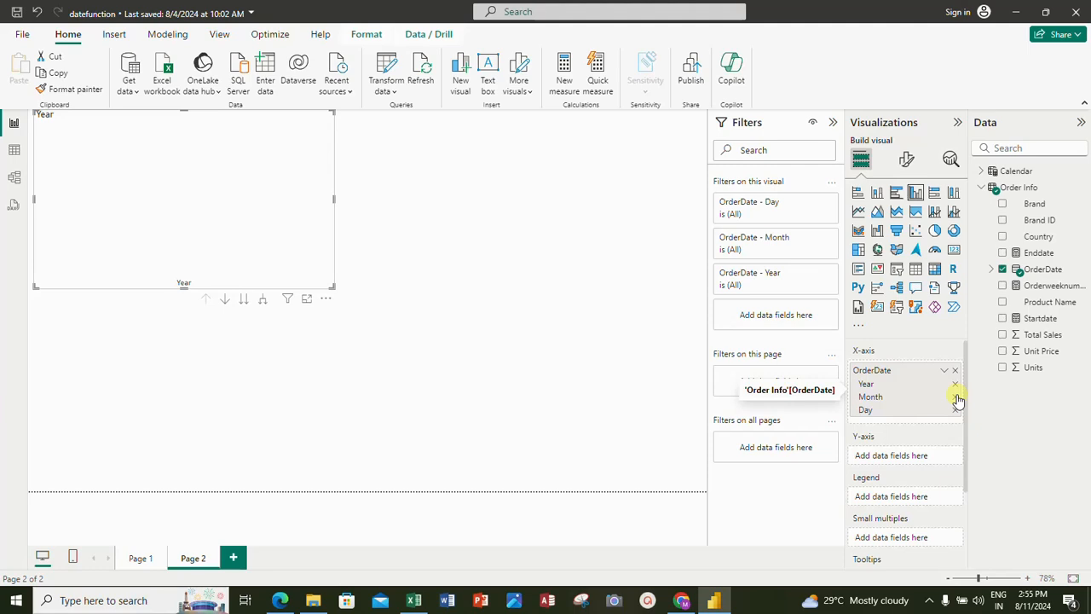
left_click(955, 370)
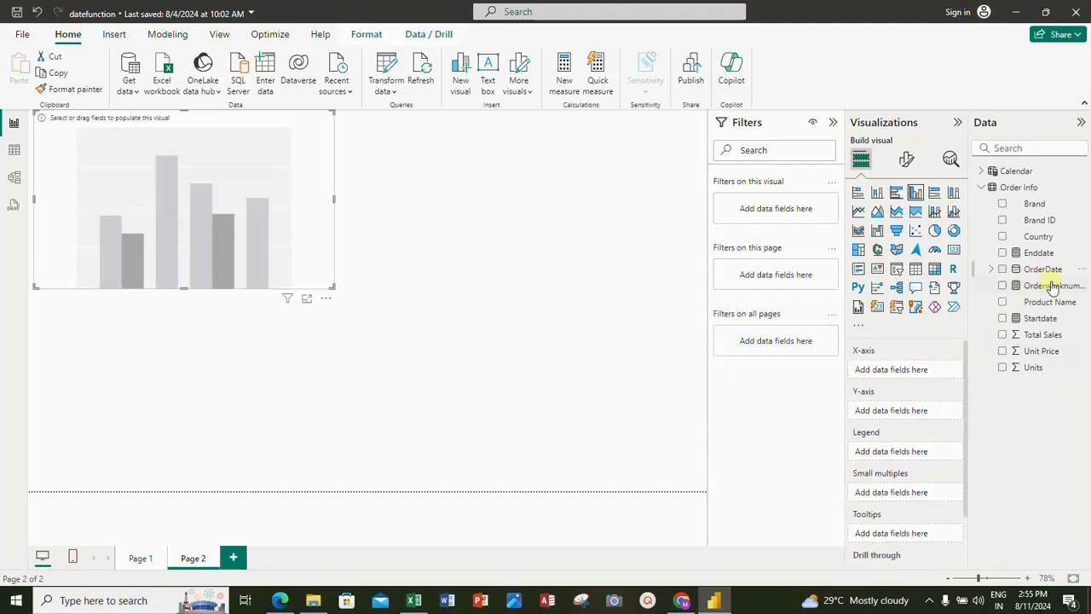
- Plot OrderDate on the column chart's X-axis and Total Sales on its Y-axis, and enlarge the chart
left_click(1003, 270)
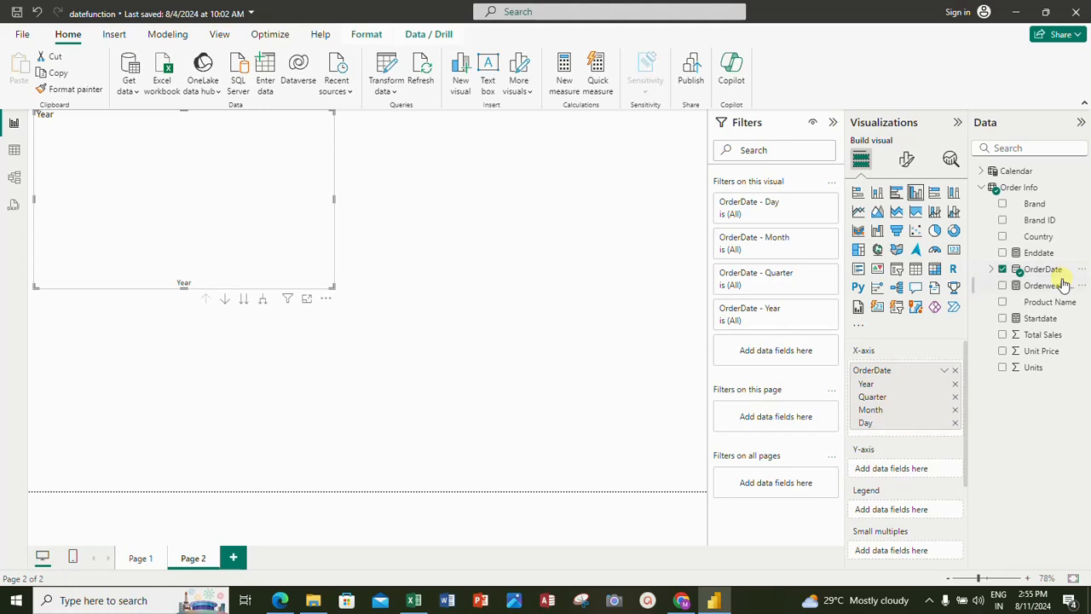
left_click(1042, 339)
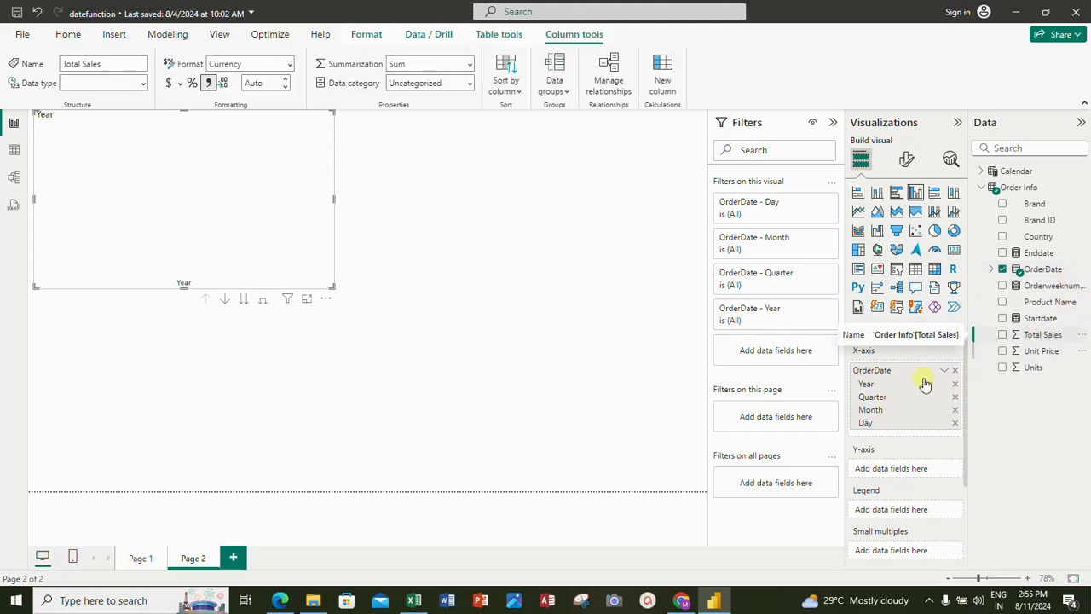
left_click_drag(1036, 341, 935, 476)
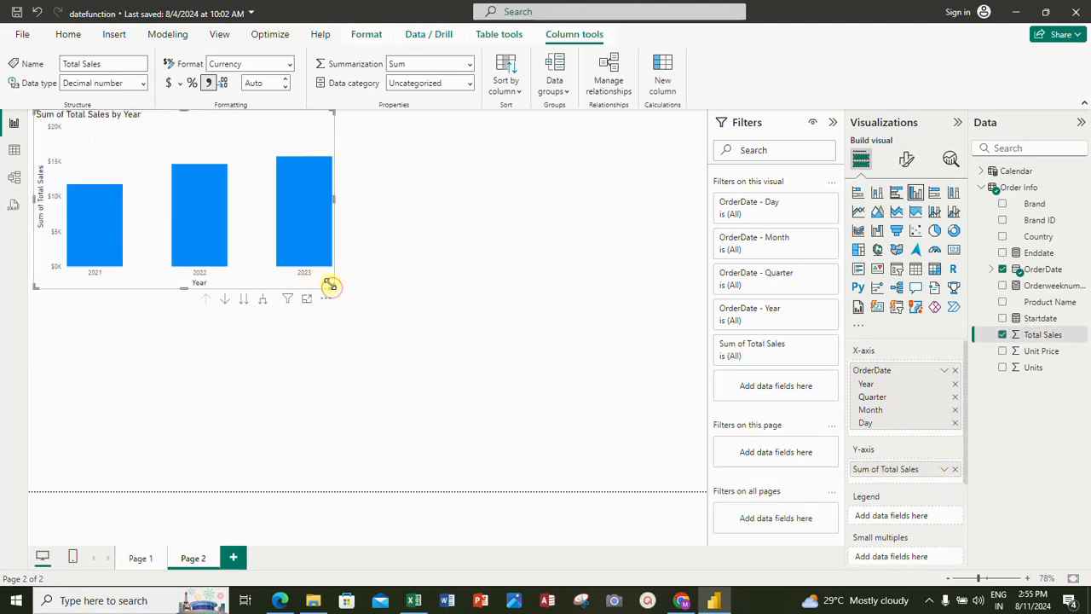
left_click_drag(332, 290, 410, 329)
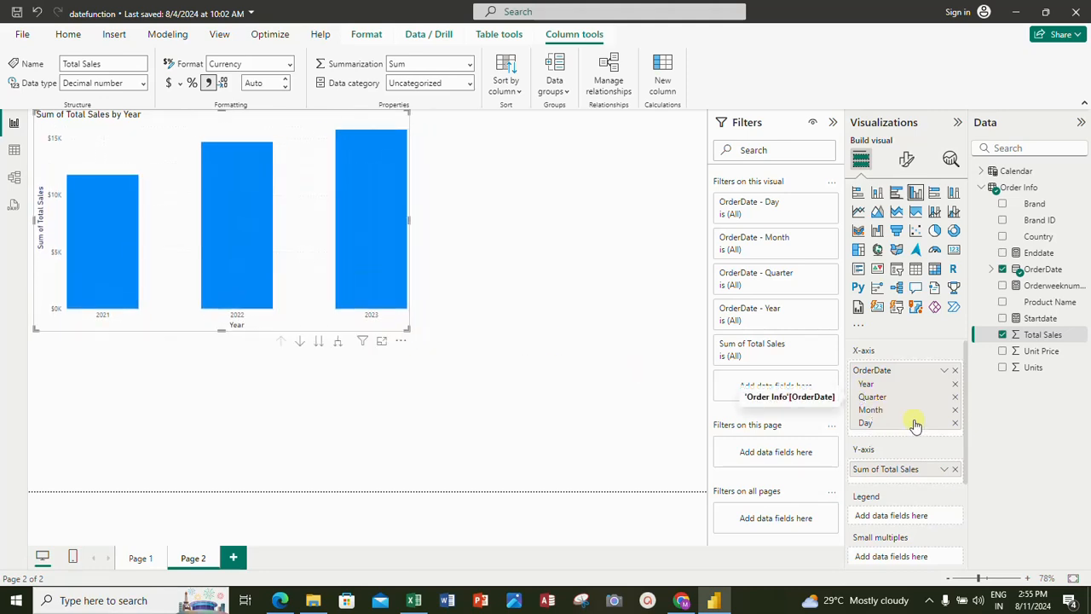
- Turn on data labels for the column chart and enlarge the chart a little more
left_click(907, 160)
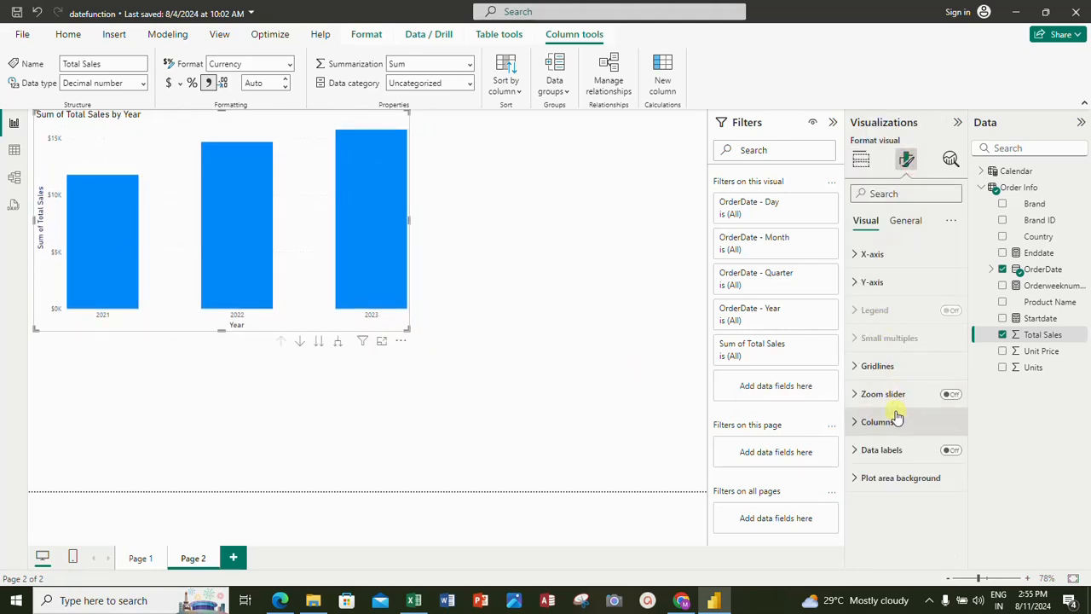
left_click(950, 450)
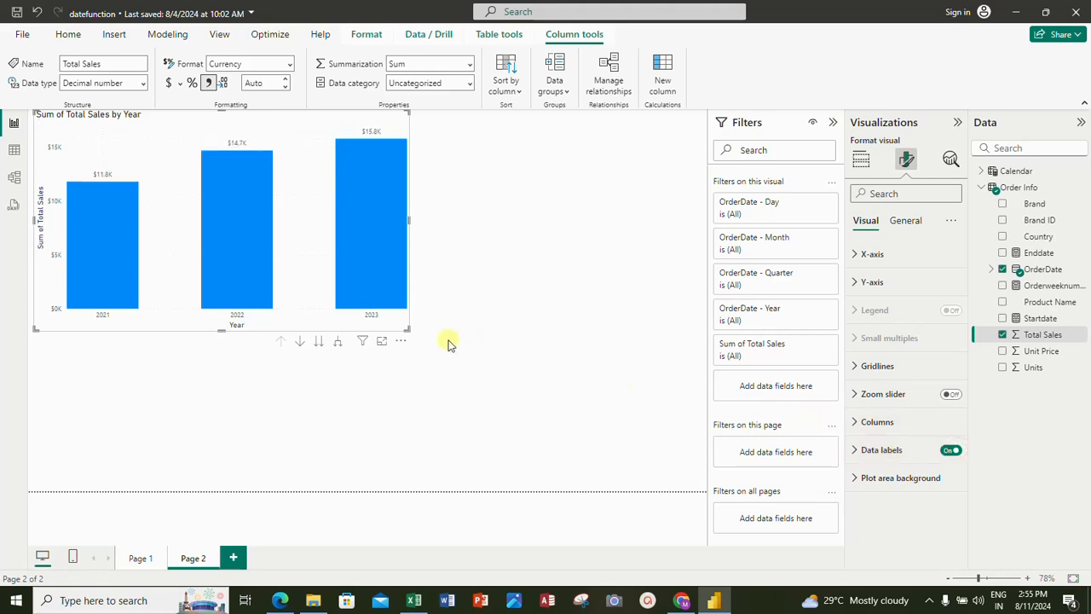
left_click_drag(408, 330, 457, 360)
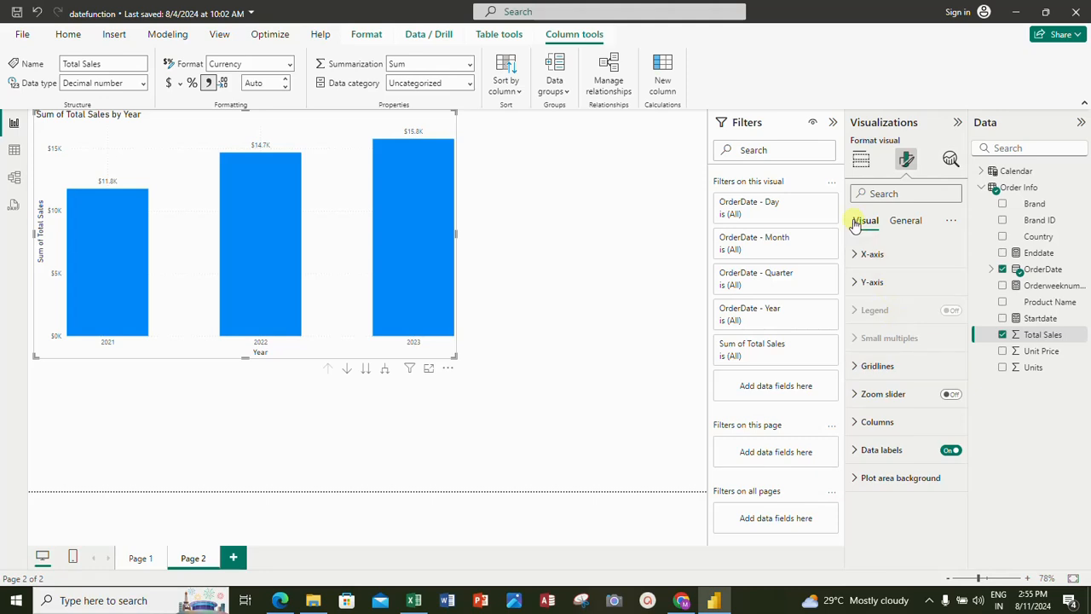
left_click(861, 159)
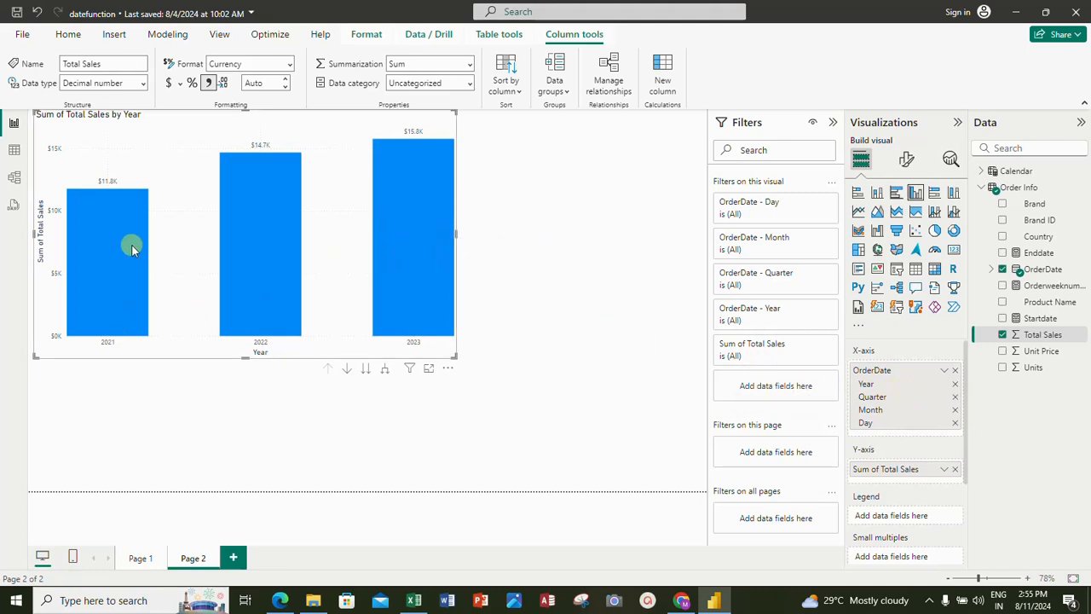
- Remove the Year, Quarter and Month levels from the chart's X-axis so it plots sales by Day, and shrink the chart slightly
mouse_move(142, 202)
mouse_move(264, 225)
mouse_move(443, 186)
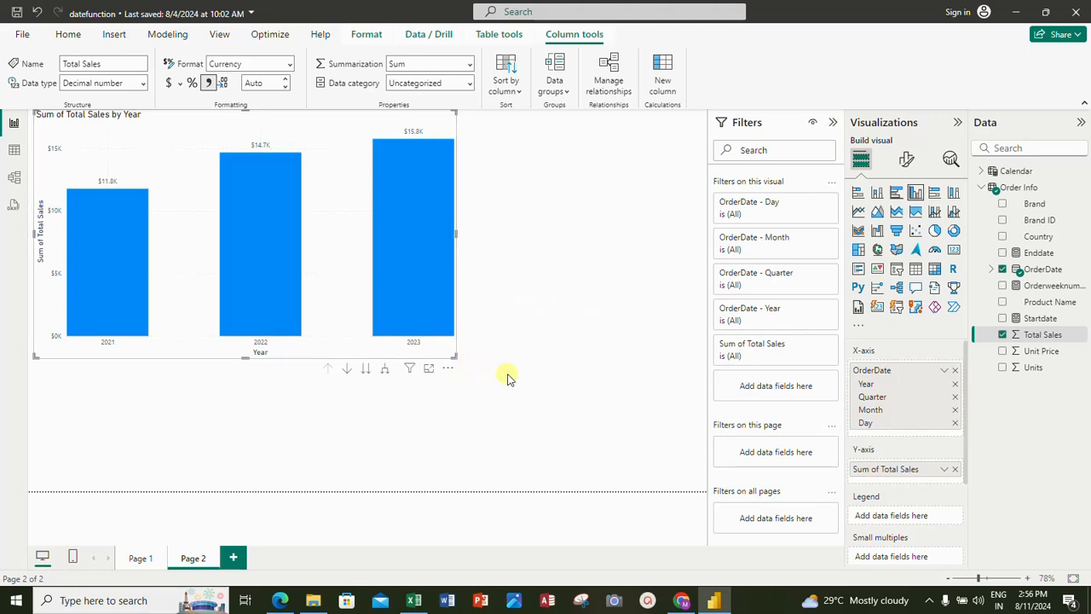
scroll(507, 378, "up", 2, "ctrl")
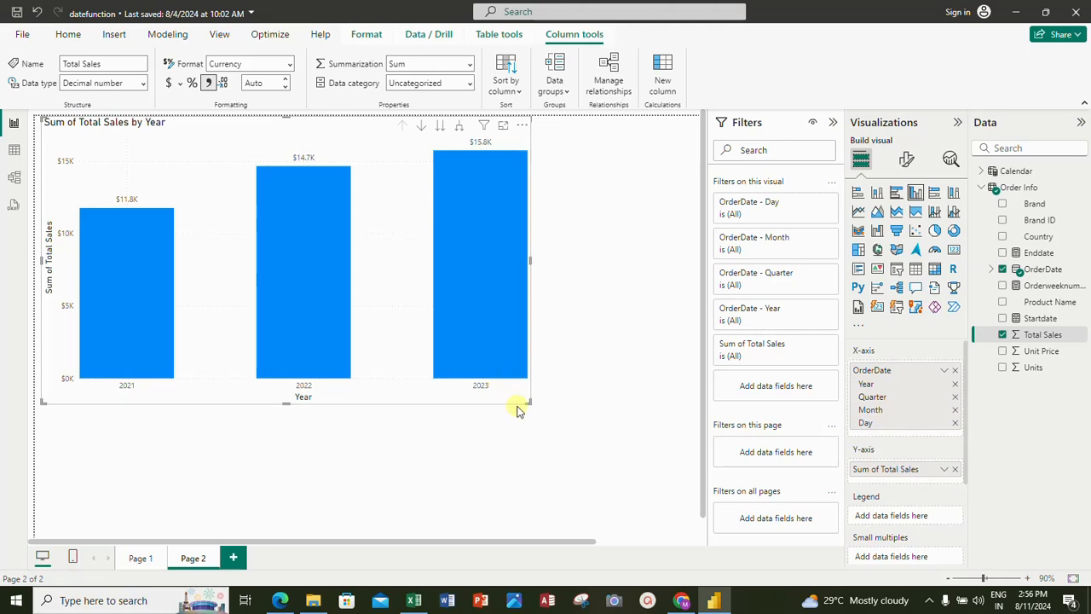
left_click(954, 384)
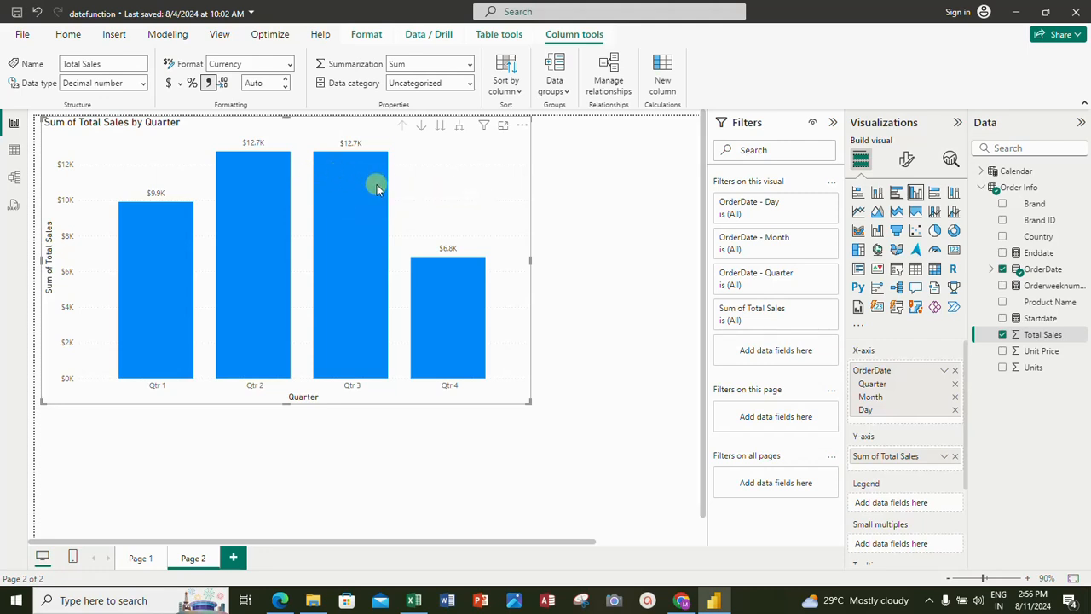
mouse_move(378, 191)
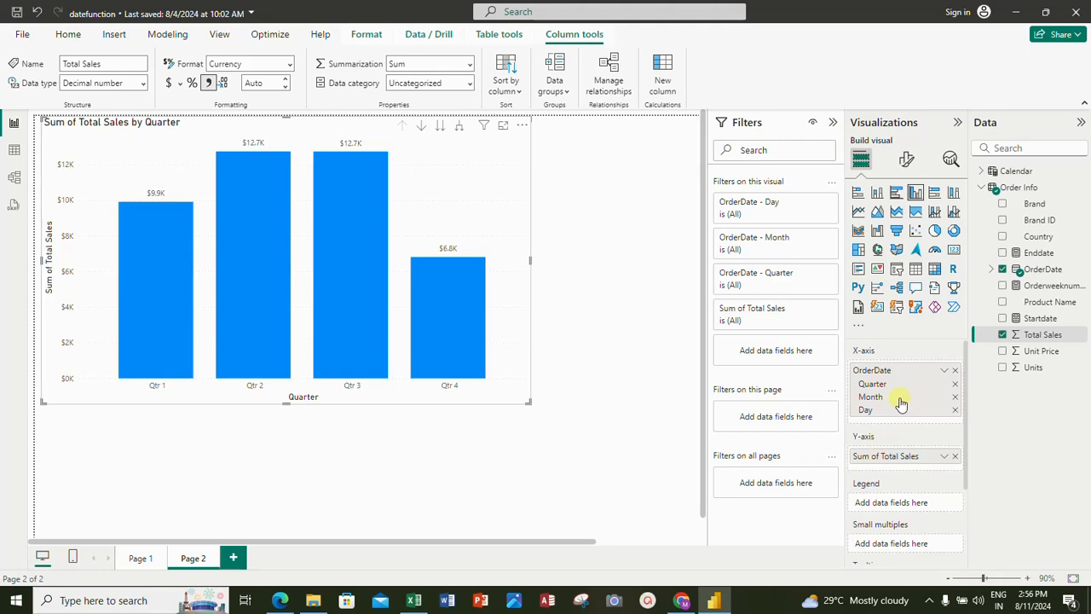
left_click(954, 384)
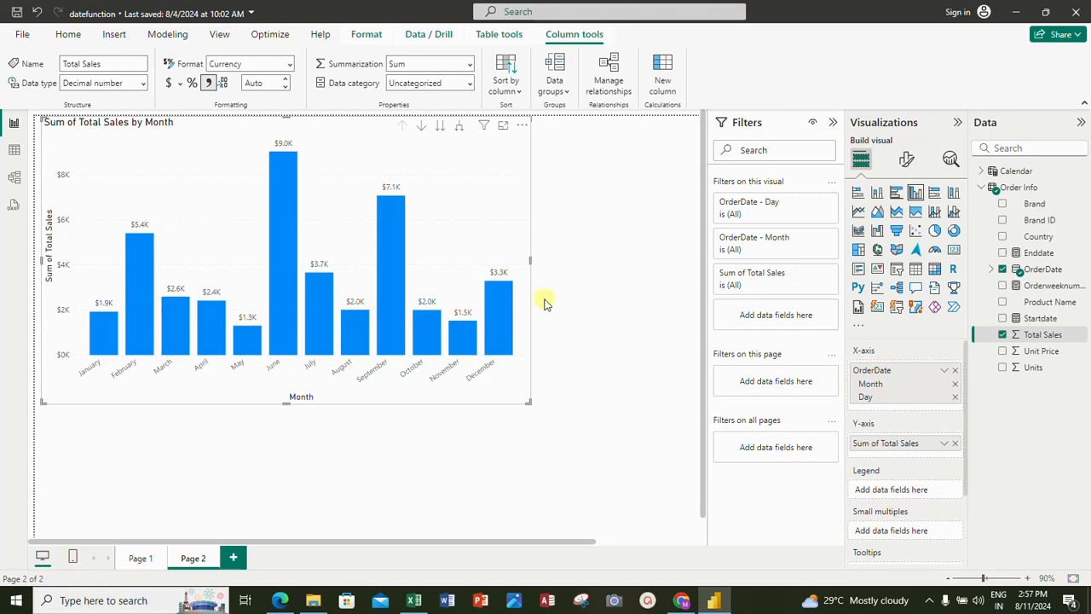
left_click(954, 377)
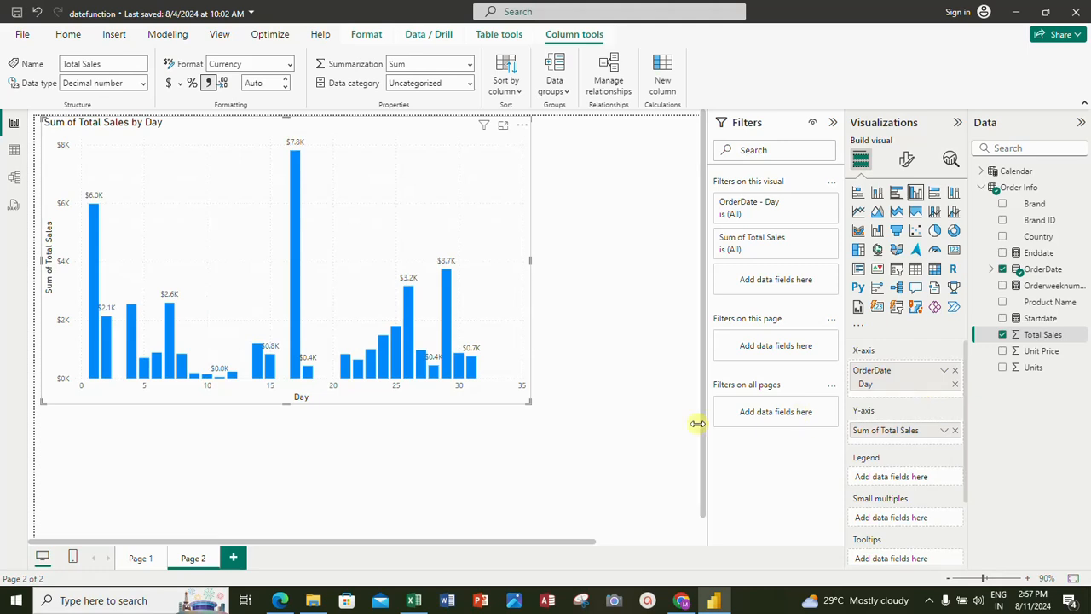
mouse_move(297, 203)
left_click_drag(530, 408, 488, 357)
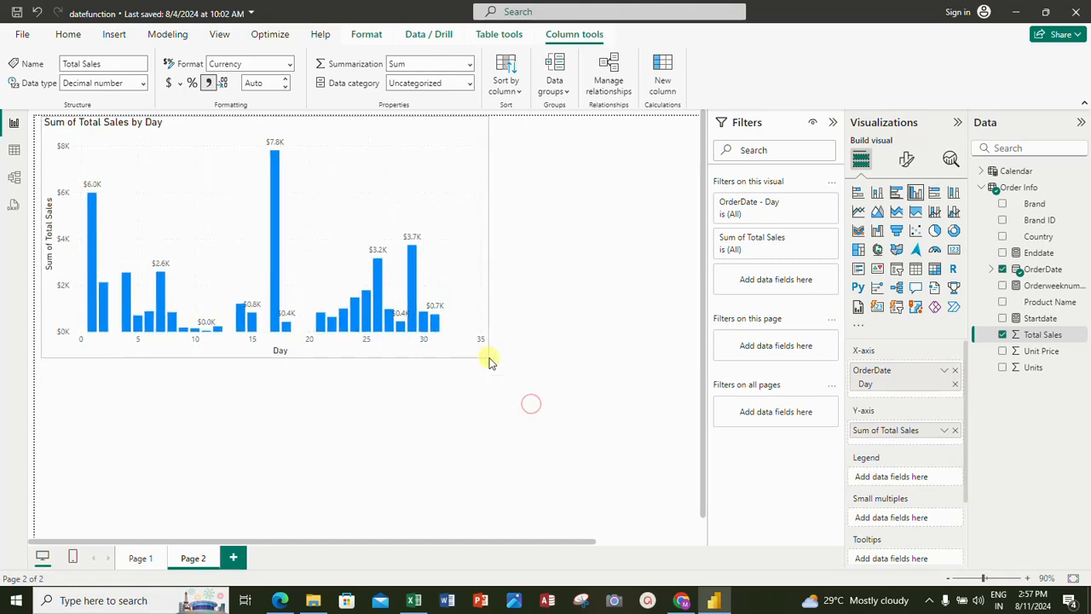
- Add a calculated column Orderyear = YEAR('Order Info'[OrderDate].[Date]) to the Order Info table and check its list of distinct years
left_click(14, 150)
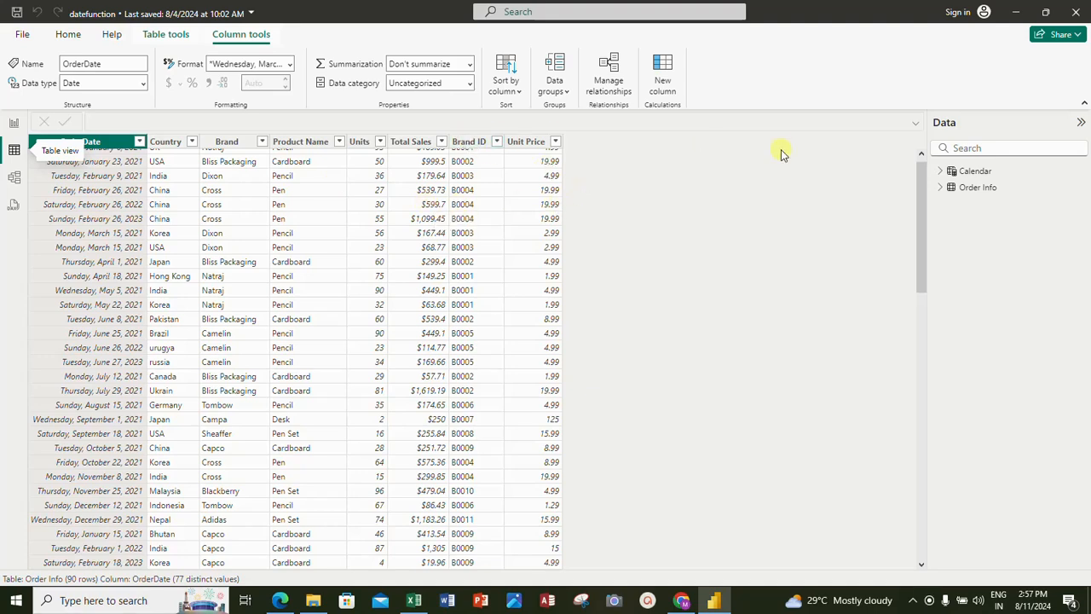
left_click(662, 85)
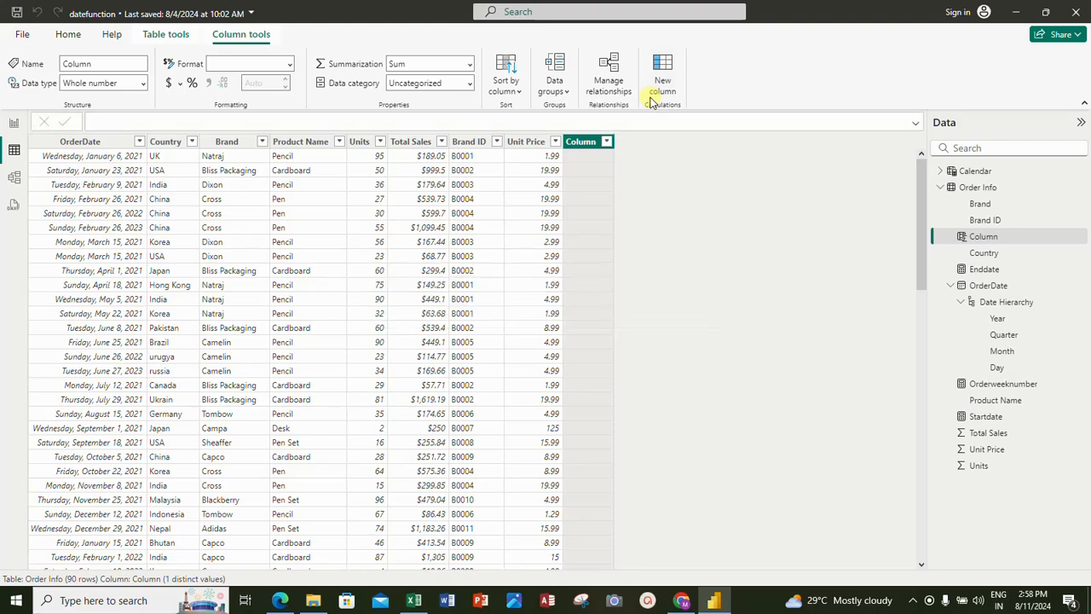
key("BackSpace")
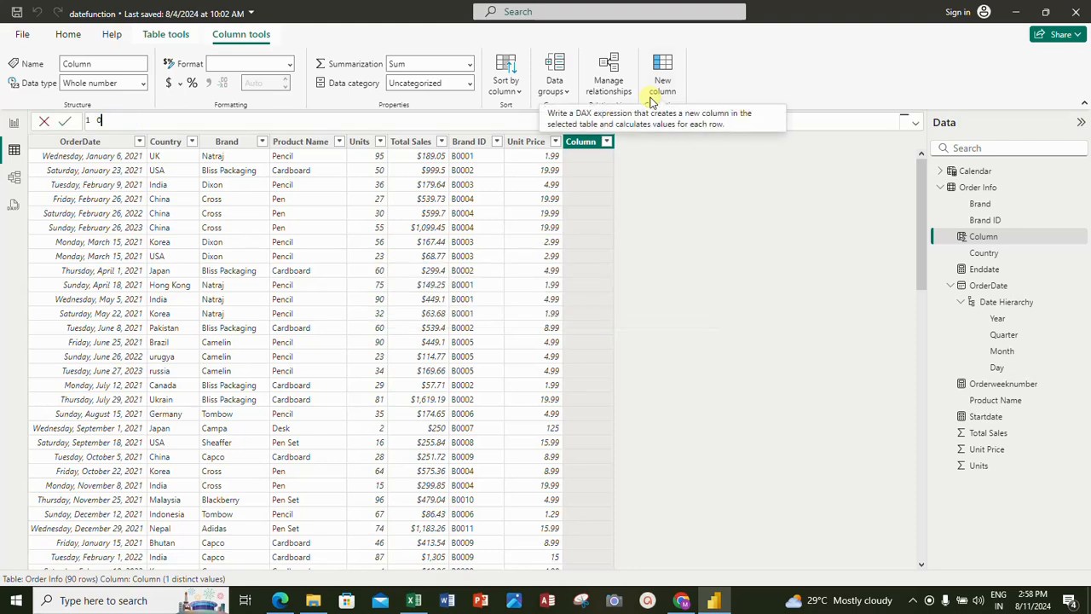
type("Orderyear = year")
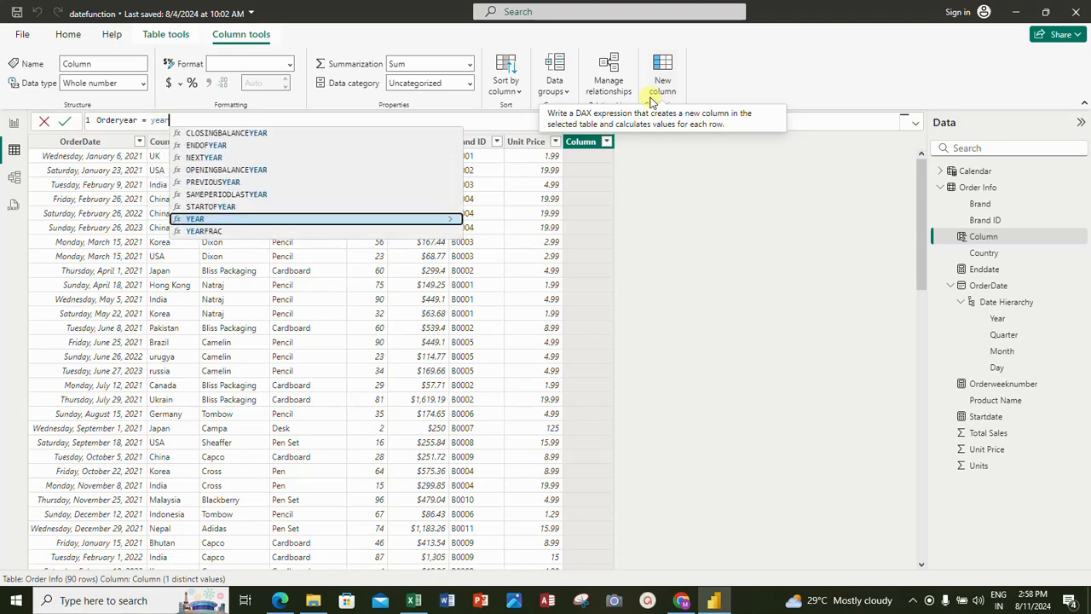
key("Tab")
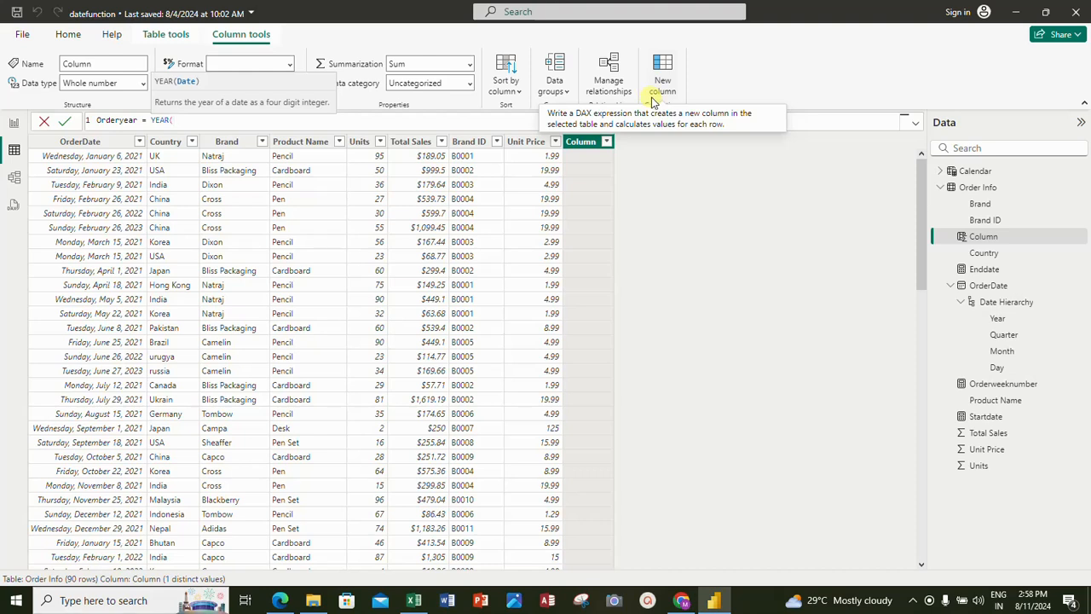
type("o")
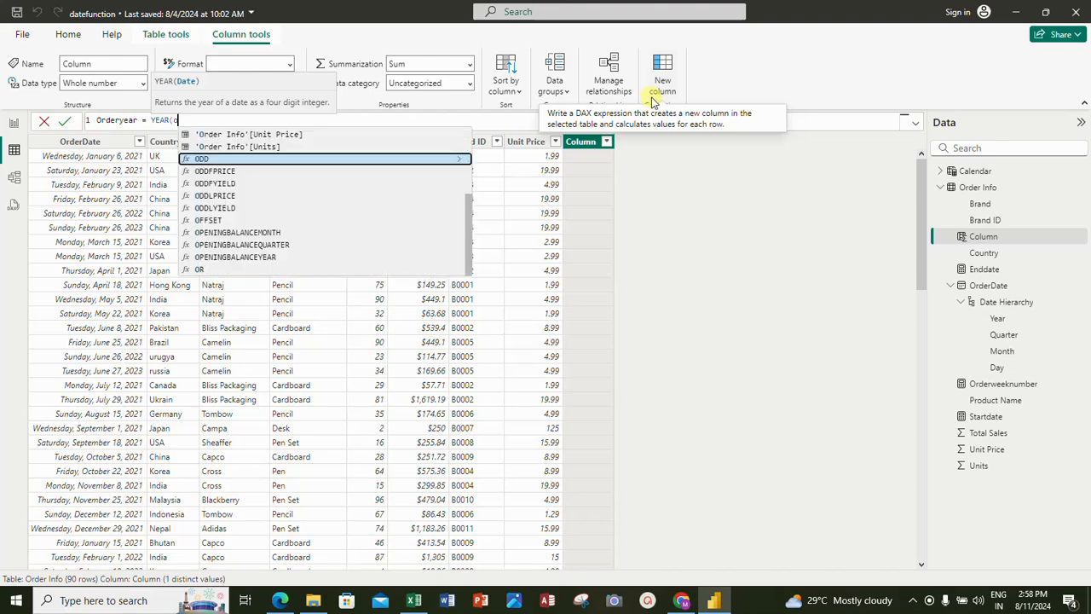
type("rderdate")
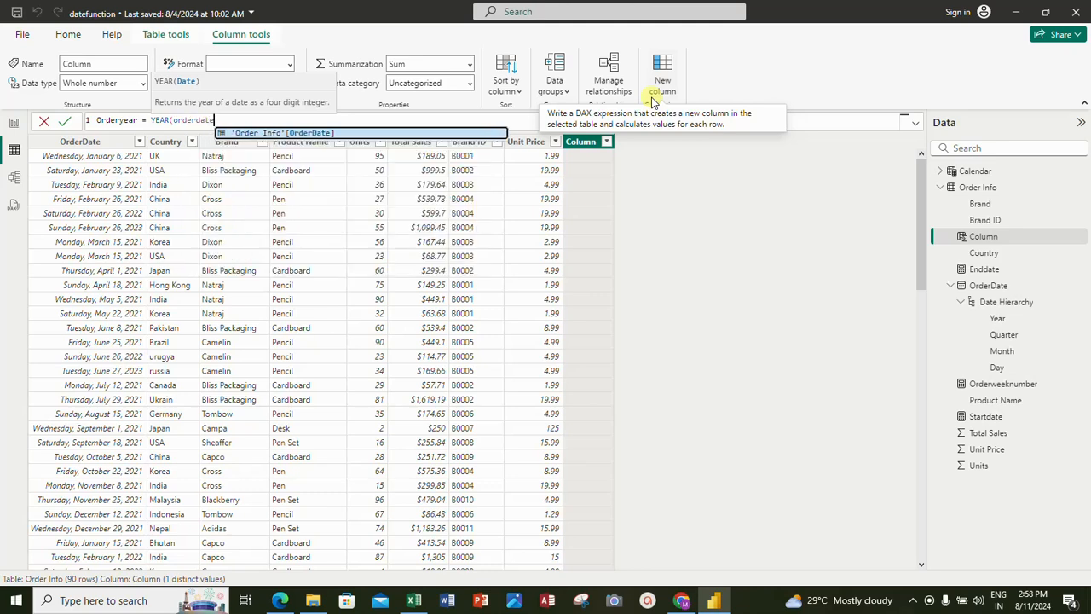
key("Tab")
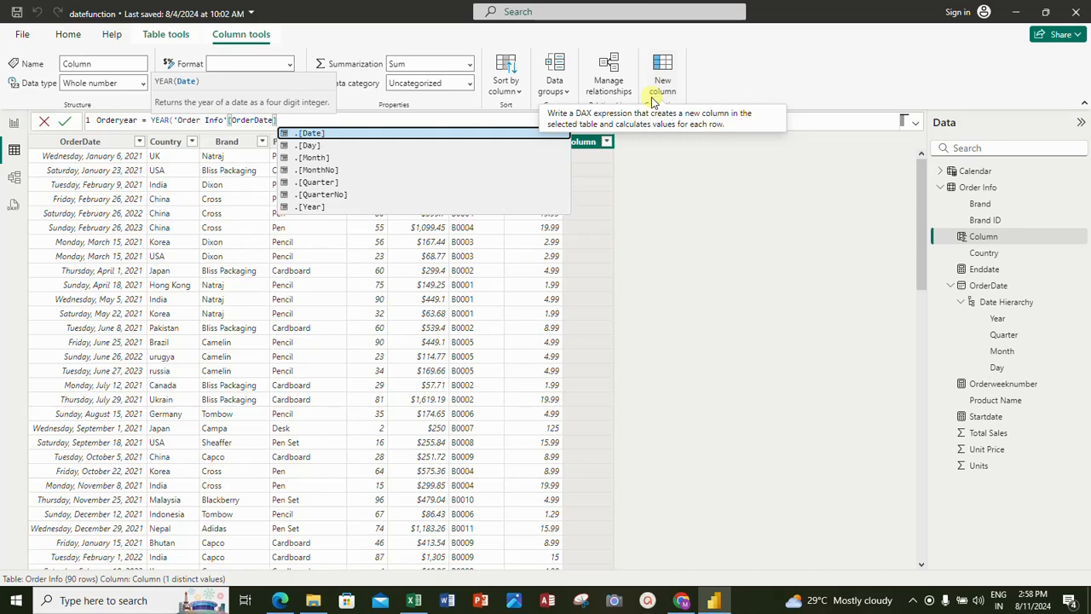
left_click(311, 133)
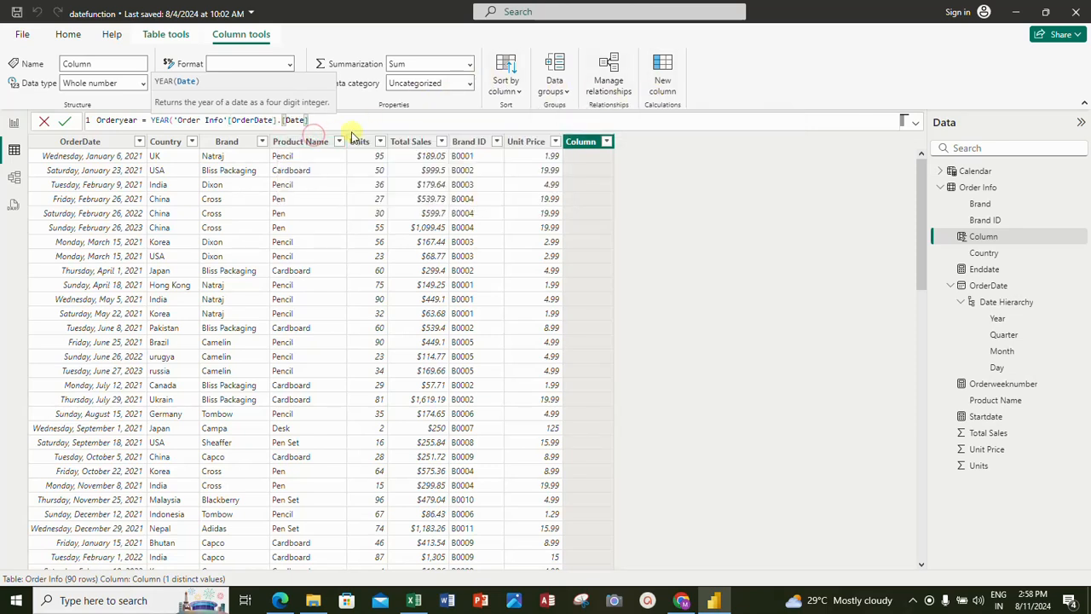
type(")")
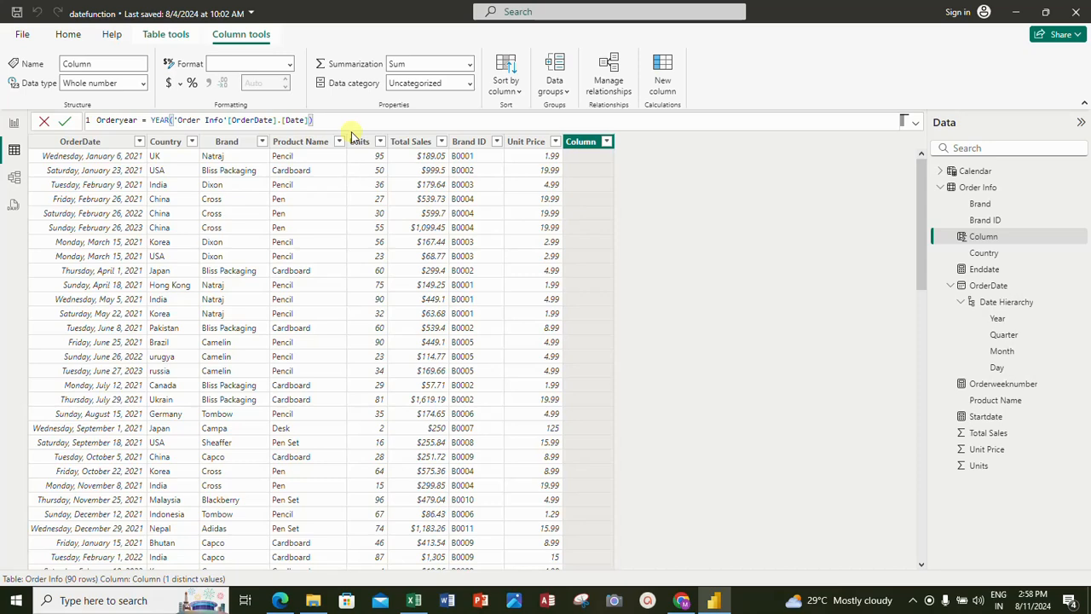
key("Return")
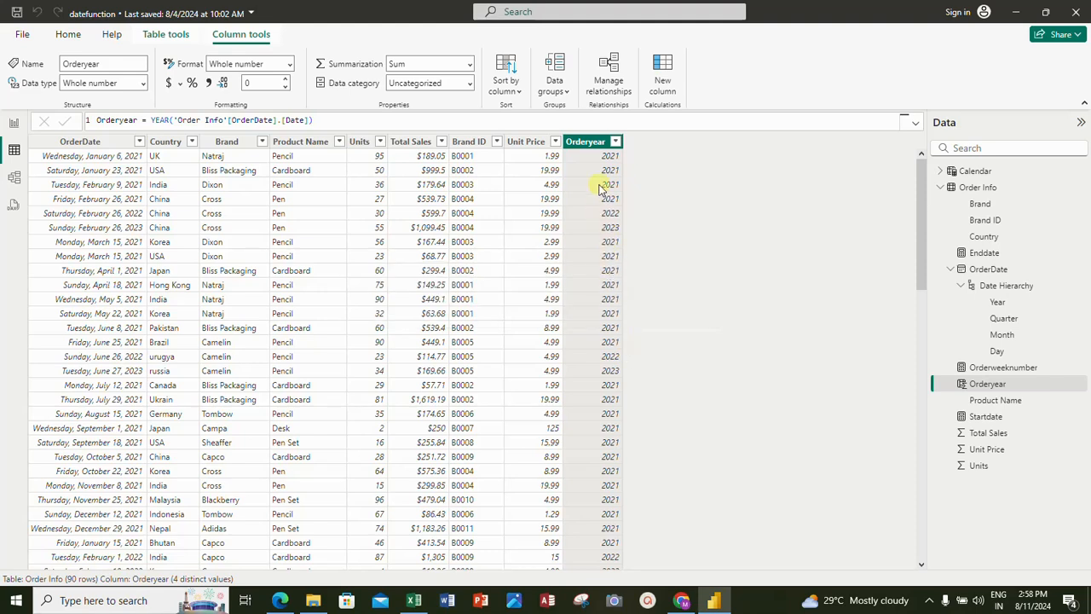
left_click(615, 142)
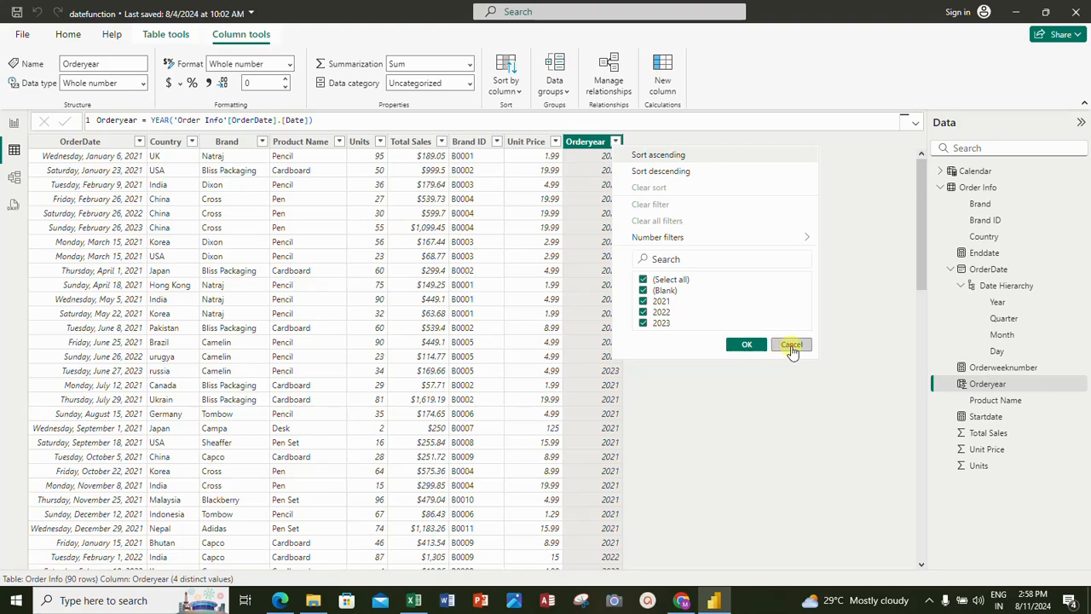
left_click(791, 346)
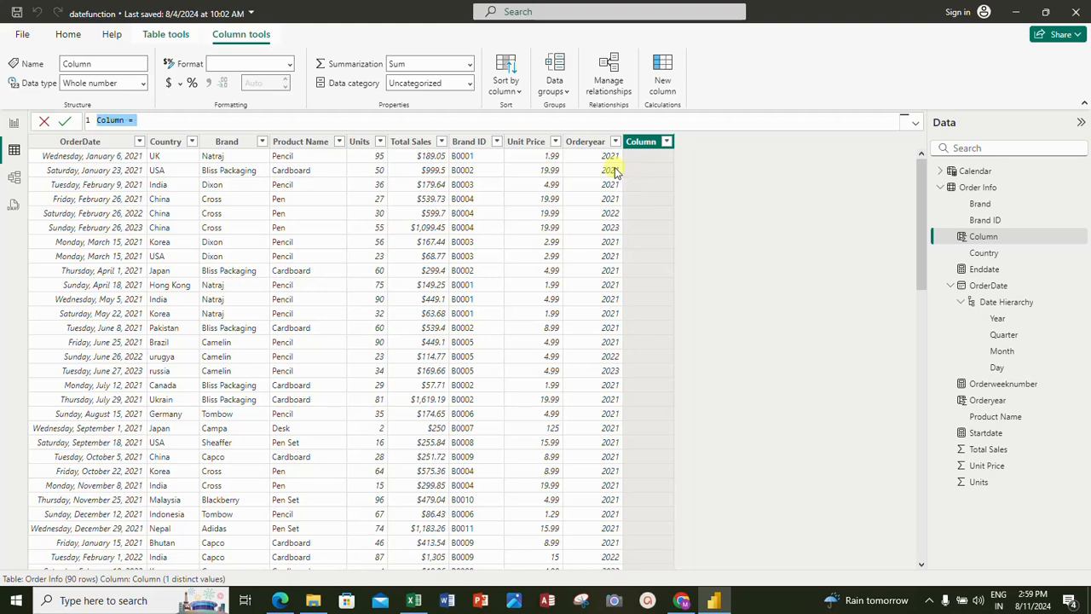
- Add a calculated column Orderworkday = FORMAT('Order Info'[OrderDate].[Date], "DDD") to the Order Info table
type("Work")
key("BackSpace")
key("BackSpace")
key("BackSpace")
key("BackSpace")
type("Orderworkday = fo")
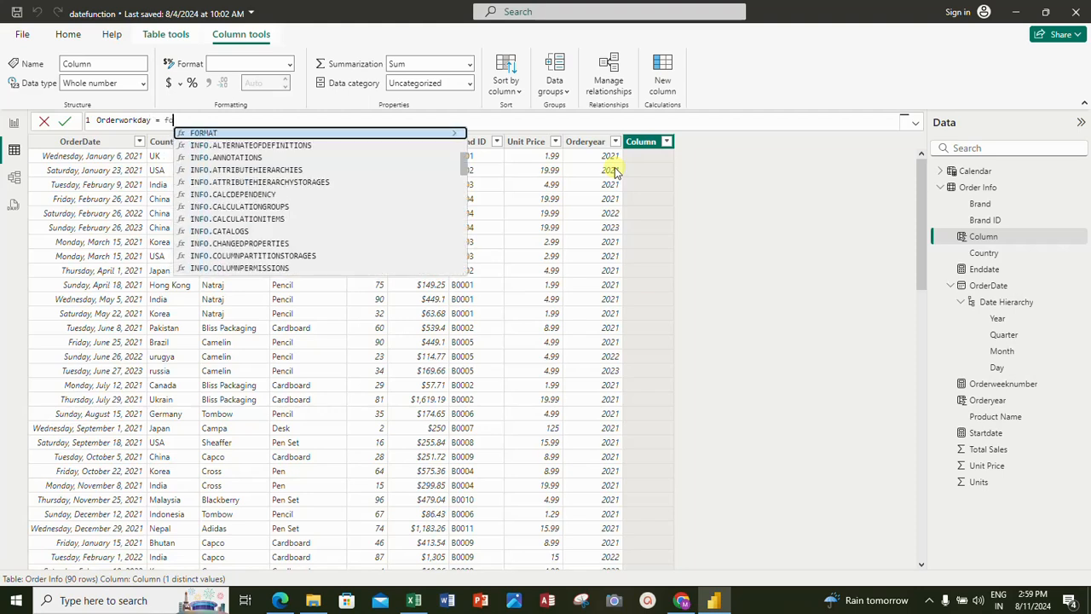
type("rma")
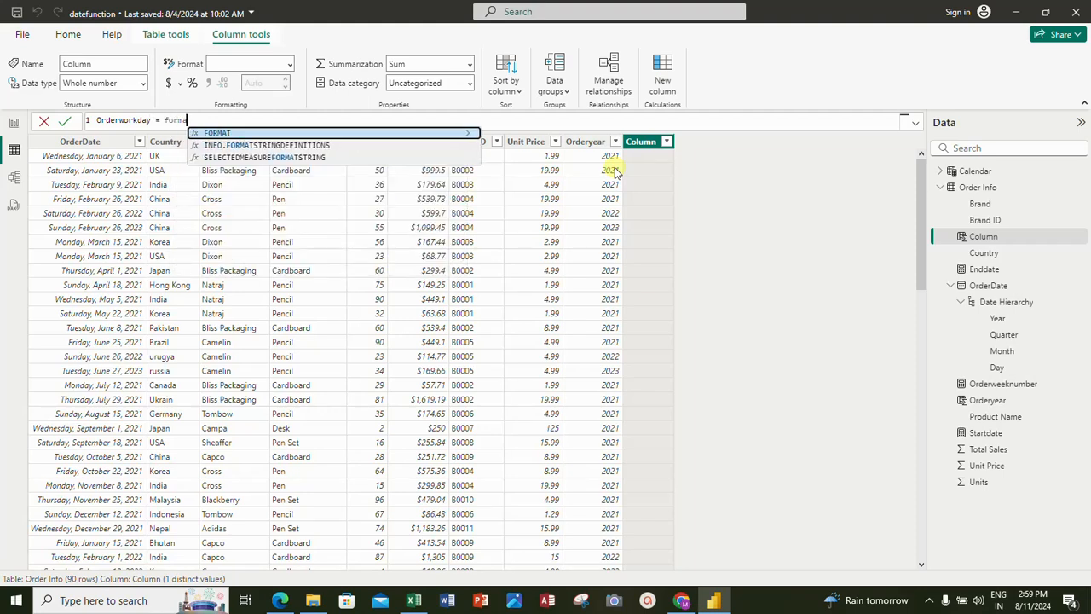
type("t")
key("Tab")
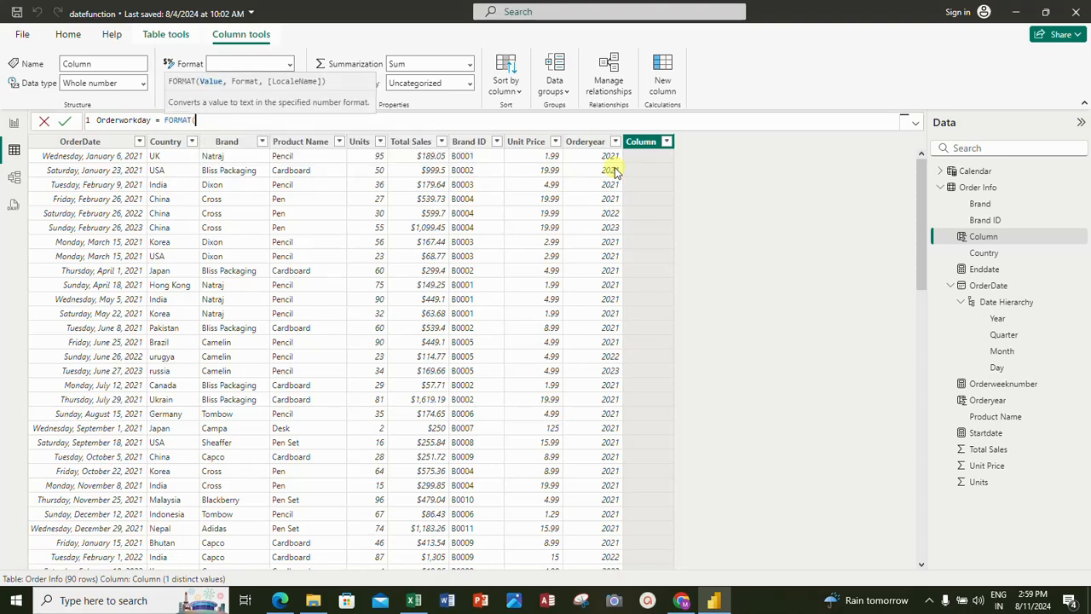
type("orderdate")
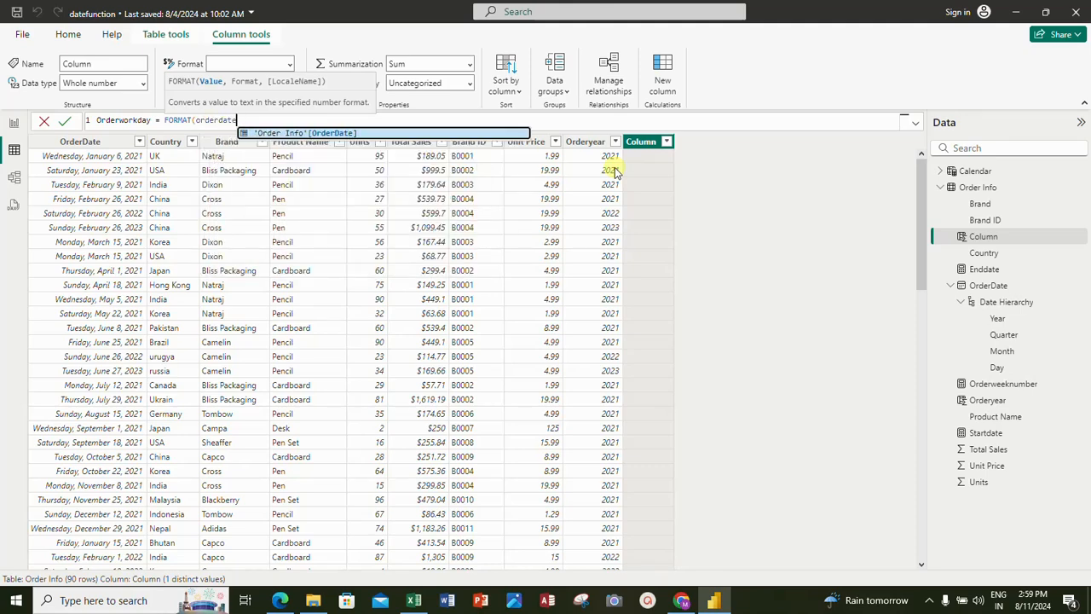
key("Tab")
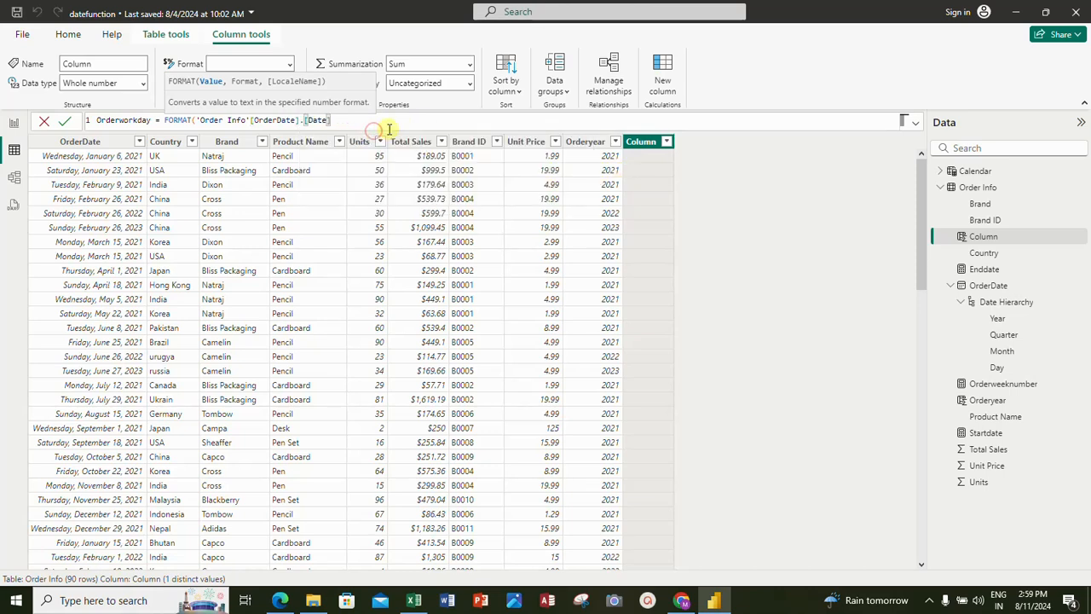
type(", \"DDD")
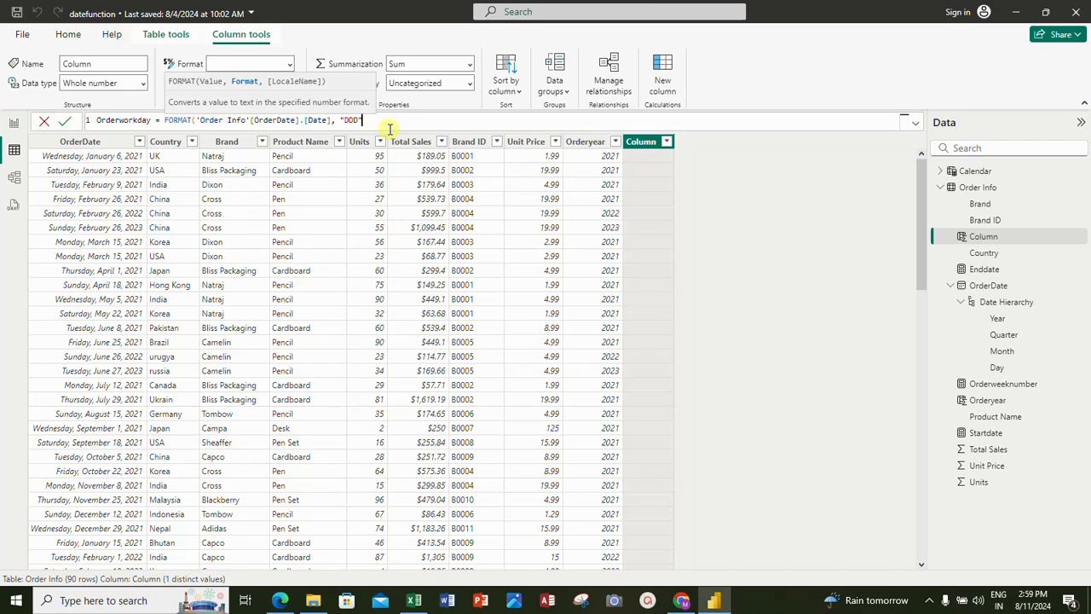
type(")")
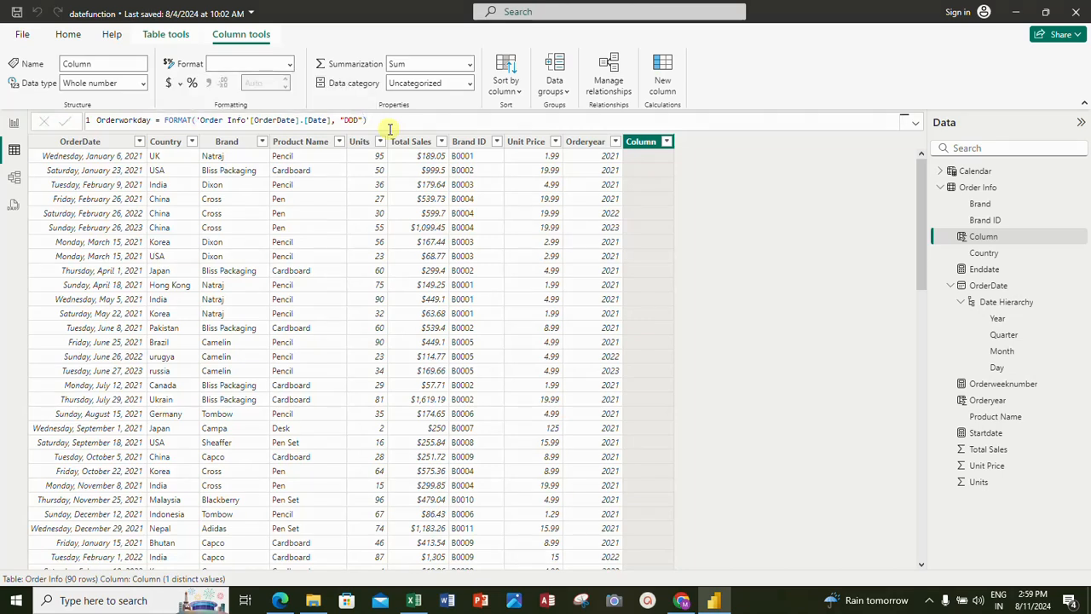
key("Return")
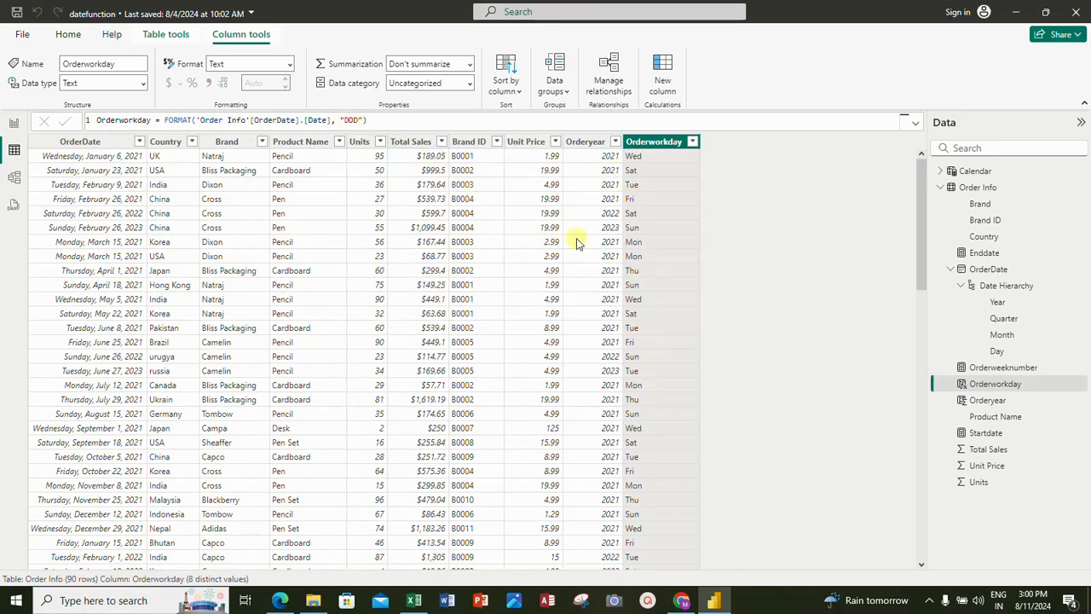
- Change the format string in the Orderworkday formula to "DDDD" for full weekday names and check the column's rows
left_click(356, 119)
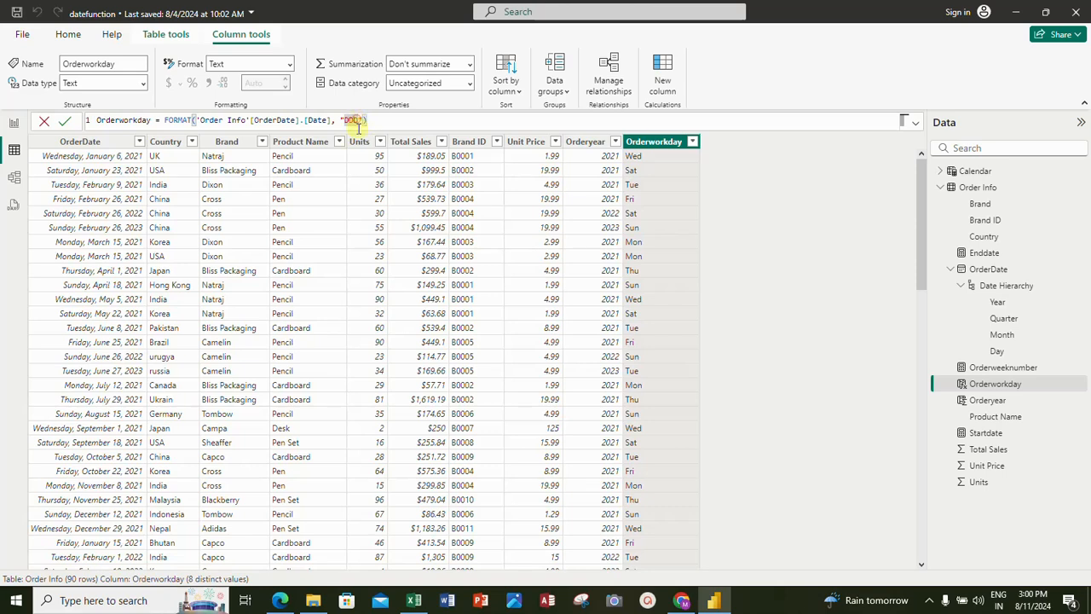
type("D")
key("Return")
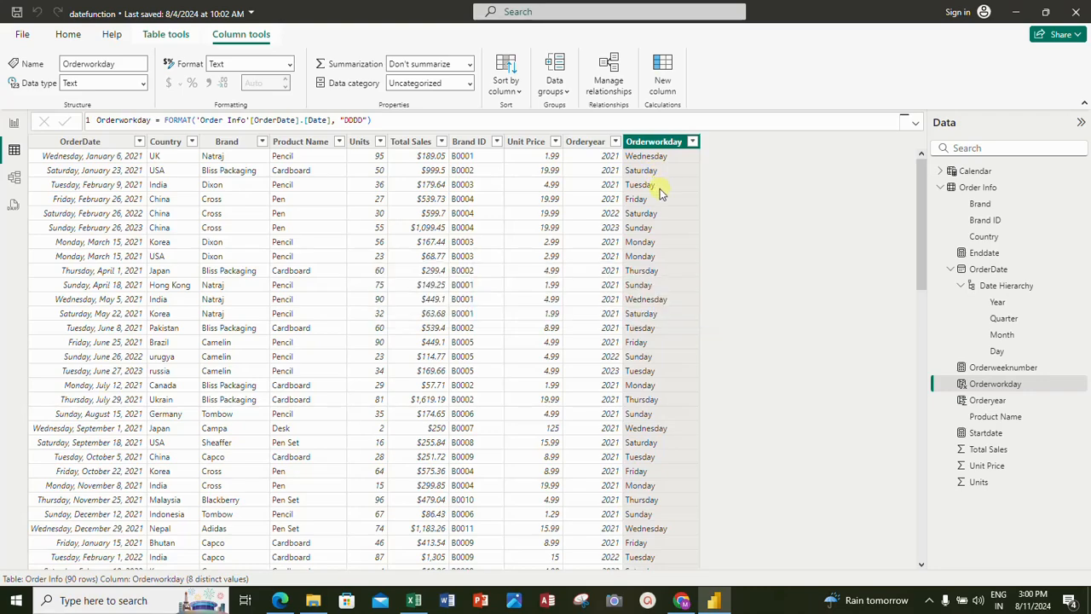
scroll(662, 414, "down", 10)
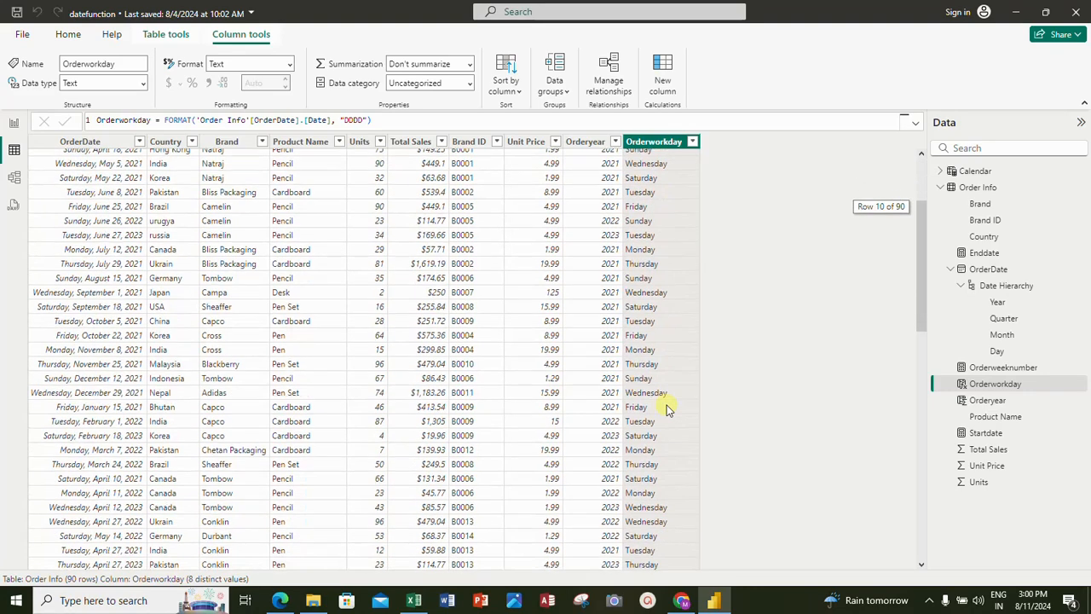
scroll(669, 407, "up", 8)
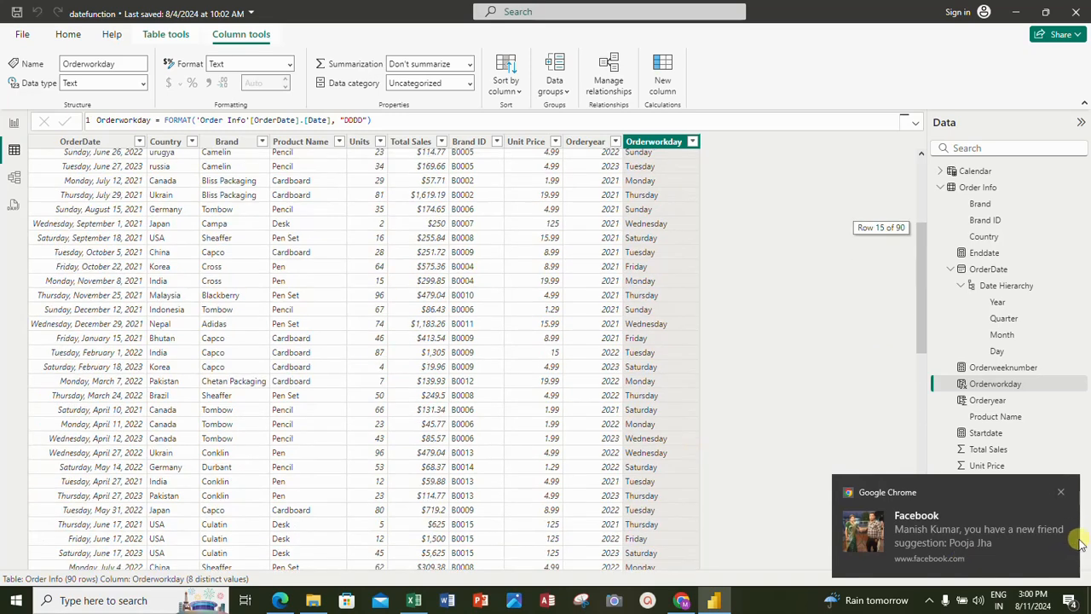
scroll(767, 392, "up", 5)
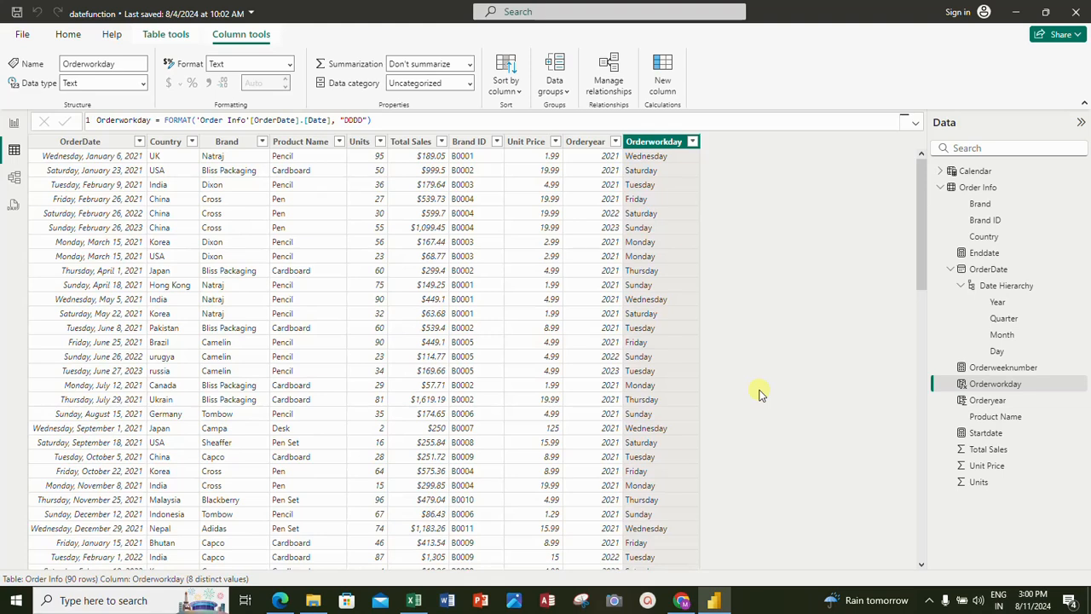
- Add a calculated column Orderweek = WEEKNUM('Order Info'[OrderDate].[Date]) to the Order Info table
left_click(661, 84)
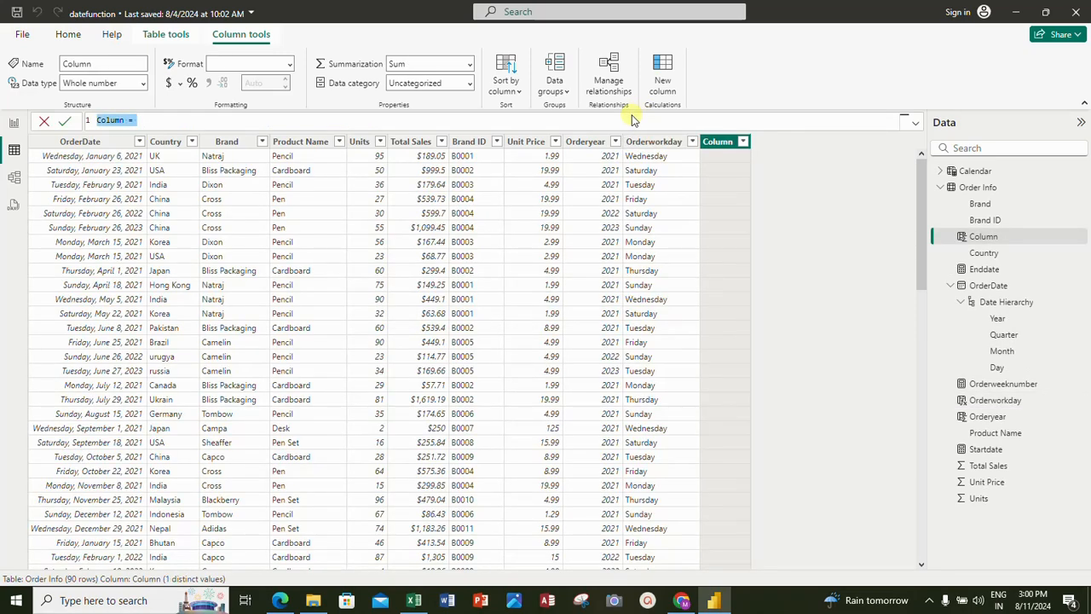
type("Order")
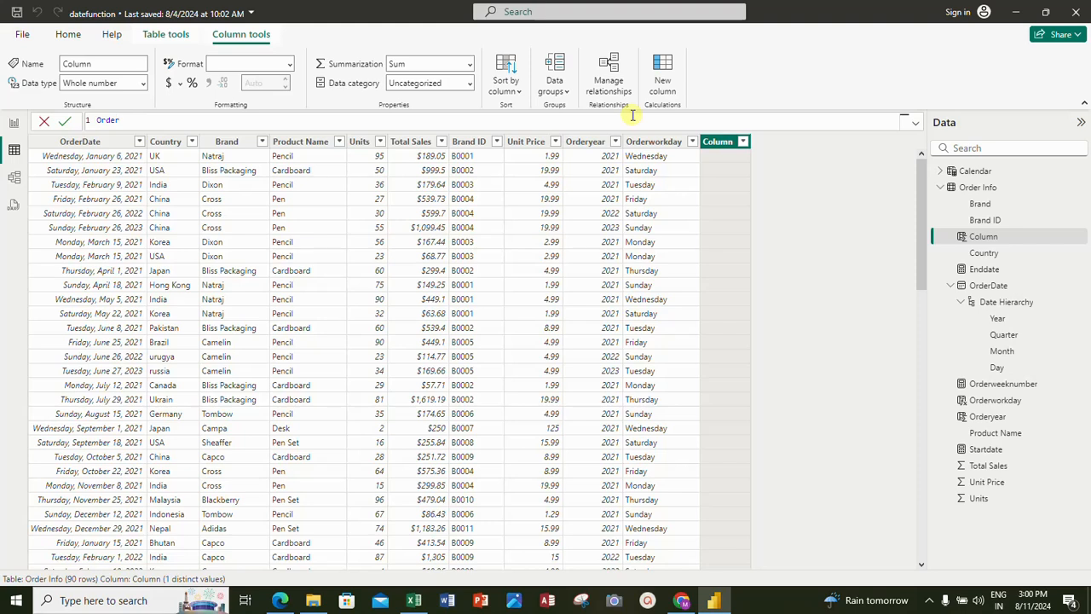
type("week = week")
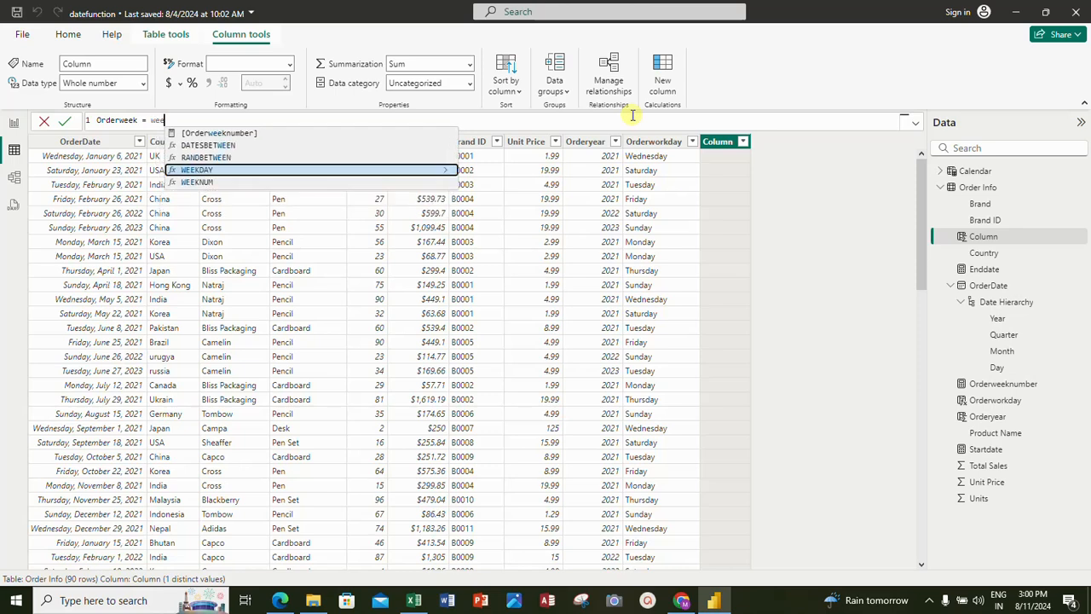
type("num")
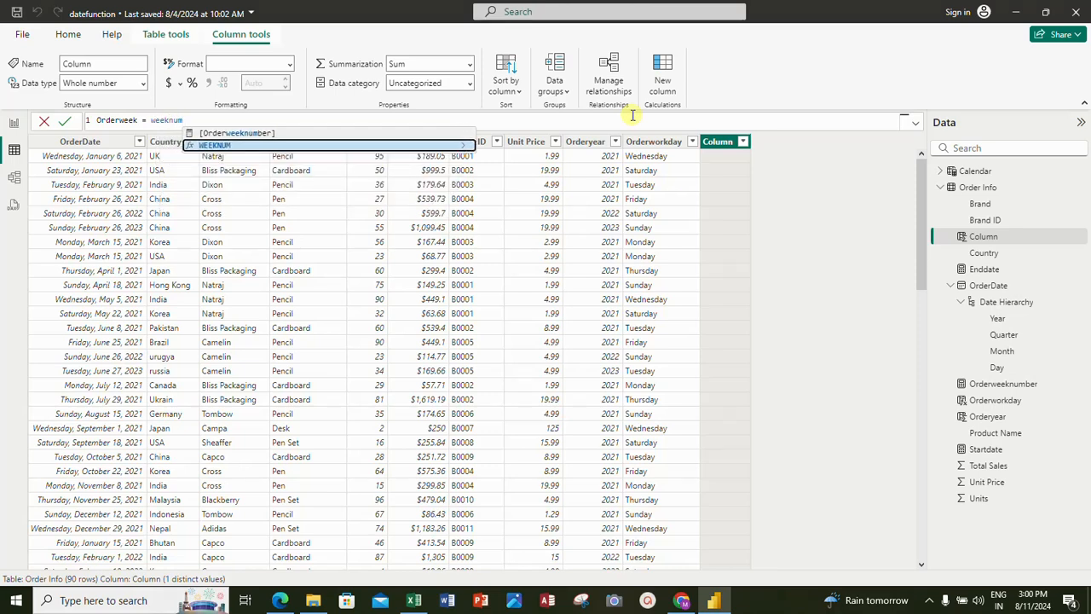
key("Tab")
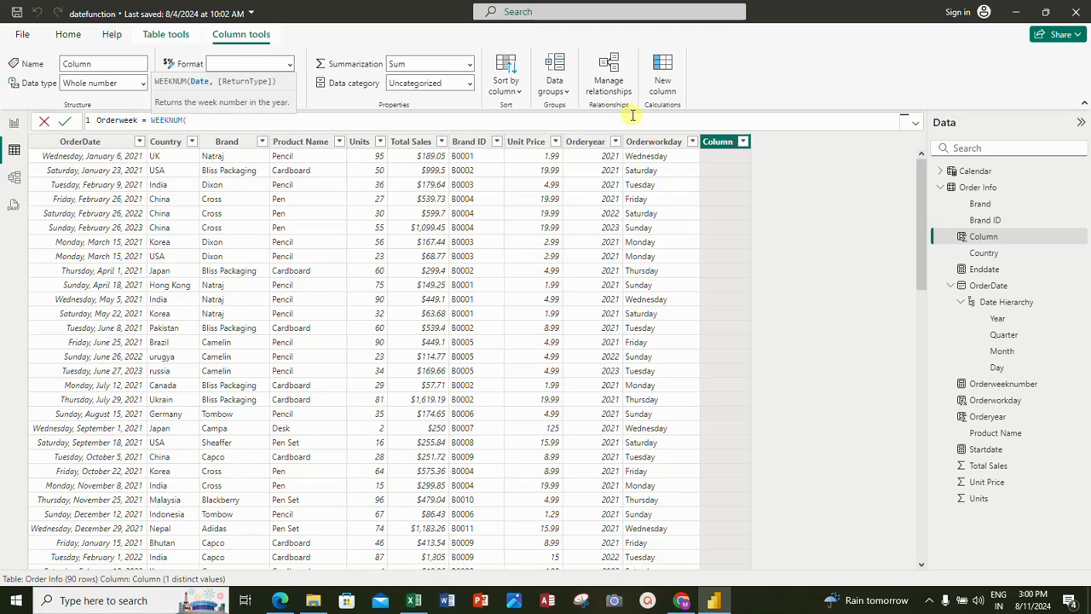
type("order")
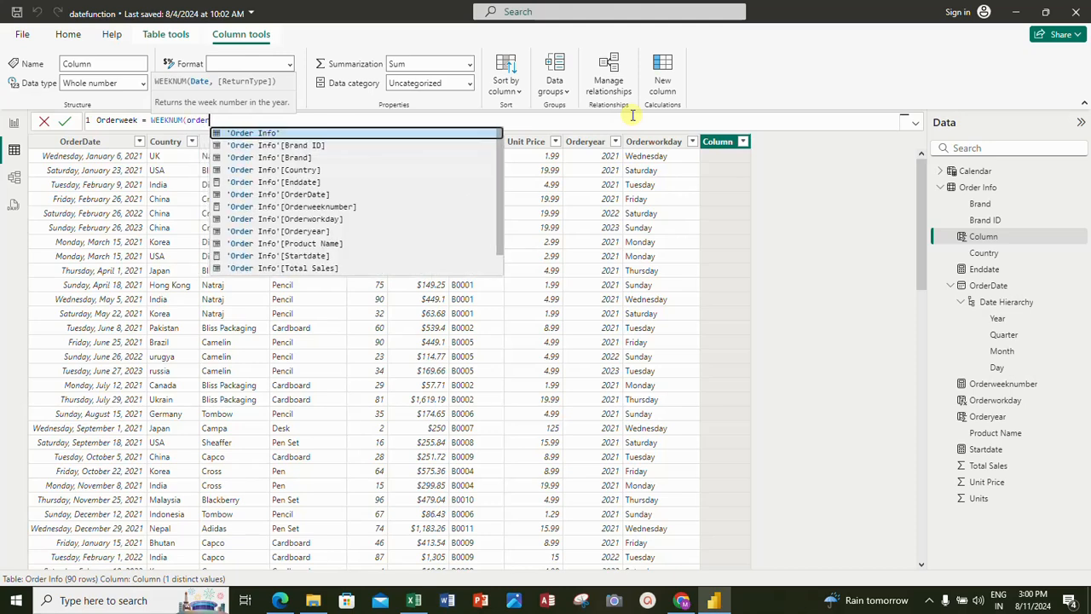
type("date")
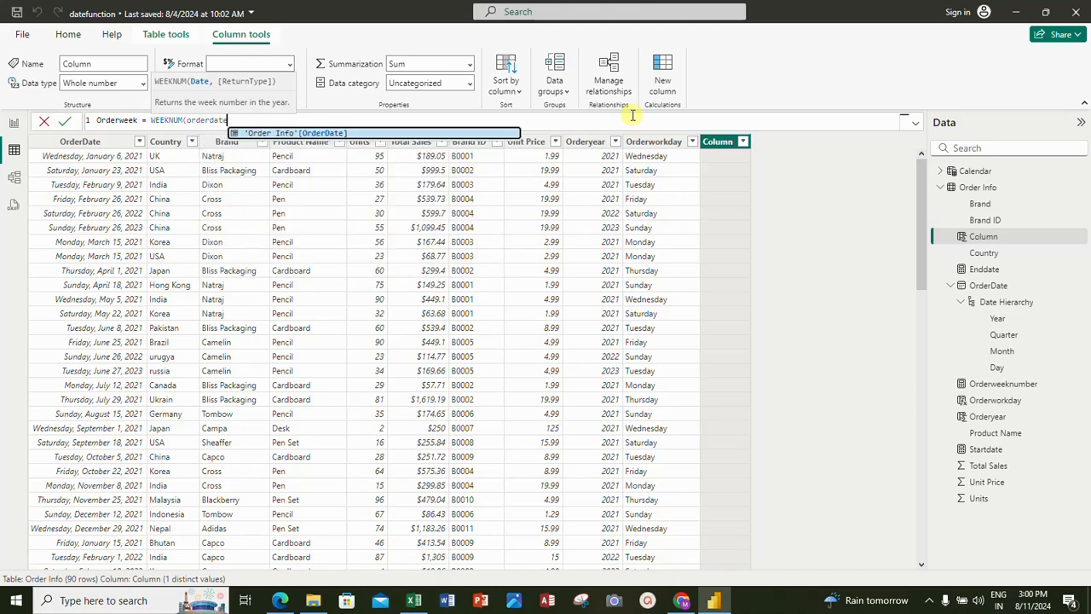
key("Tab")
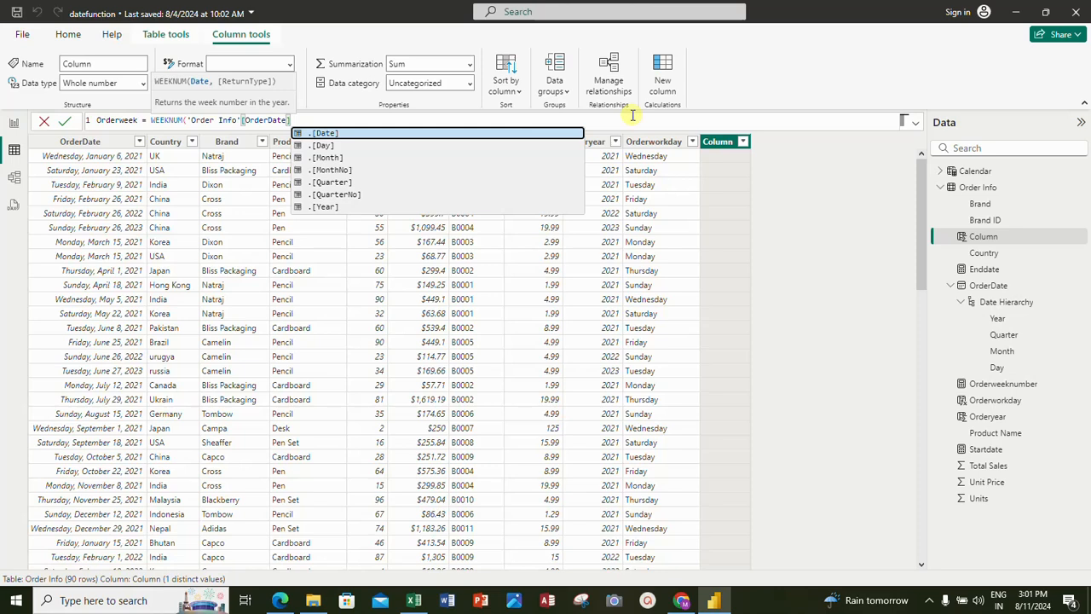
left_click(314, 134)
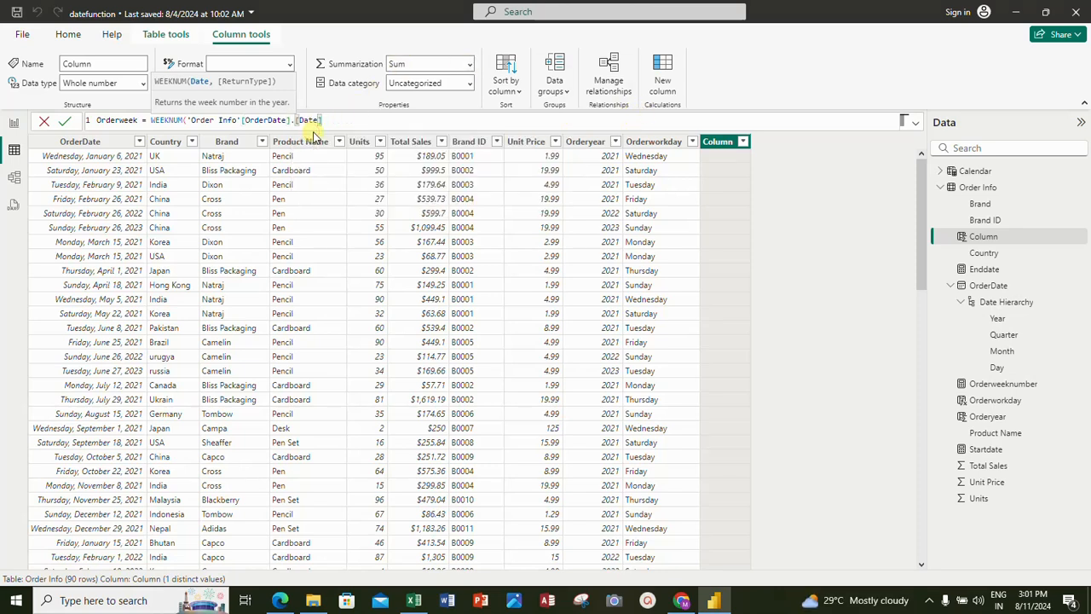
type(")")
key("Return")
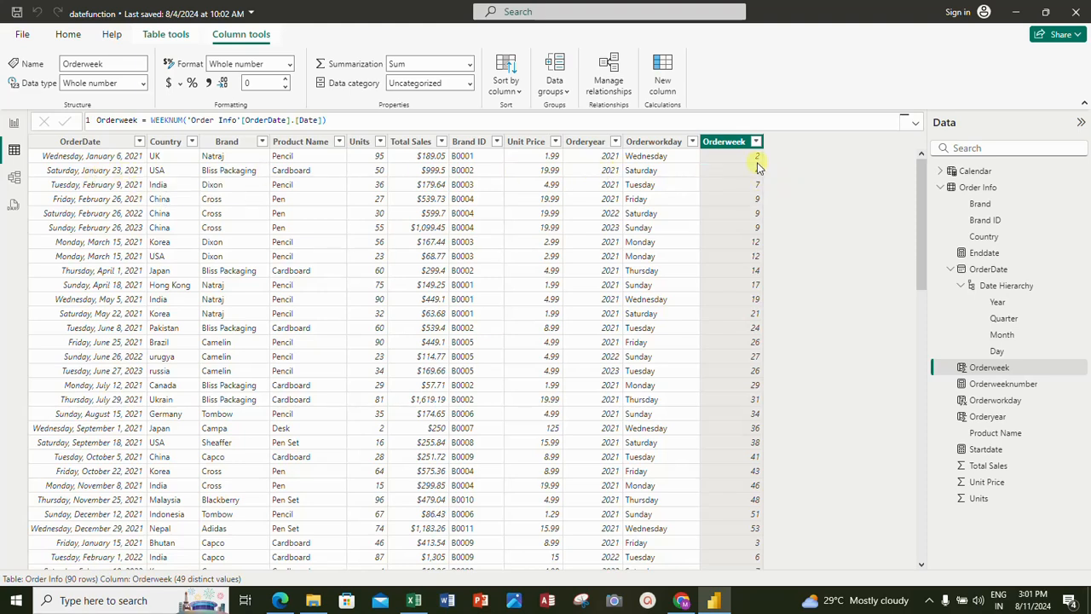
- Examine the Orderweek values through the table's rows against the order dates, years and weekdays
scroll(738, 341, "down", 8)
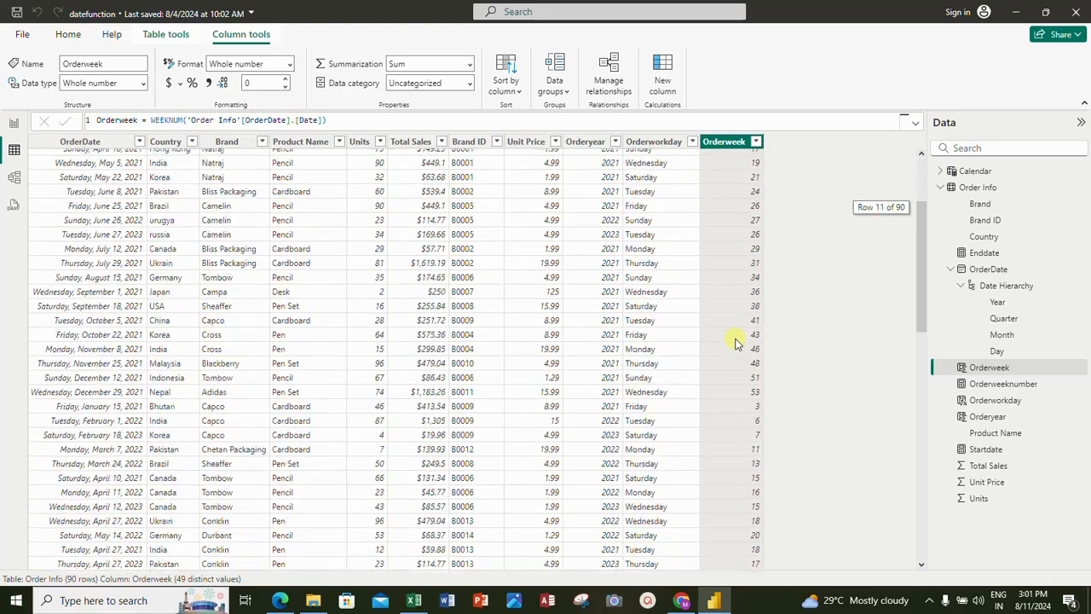
scroll(740, 339, "down", 9)
scroll(740, 339, "up", 15)
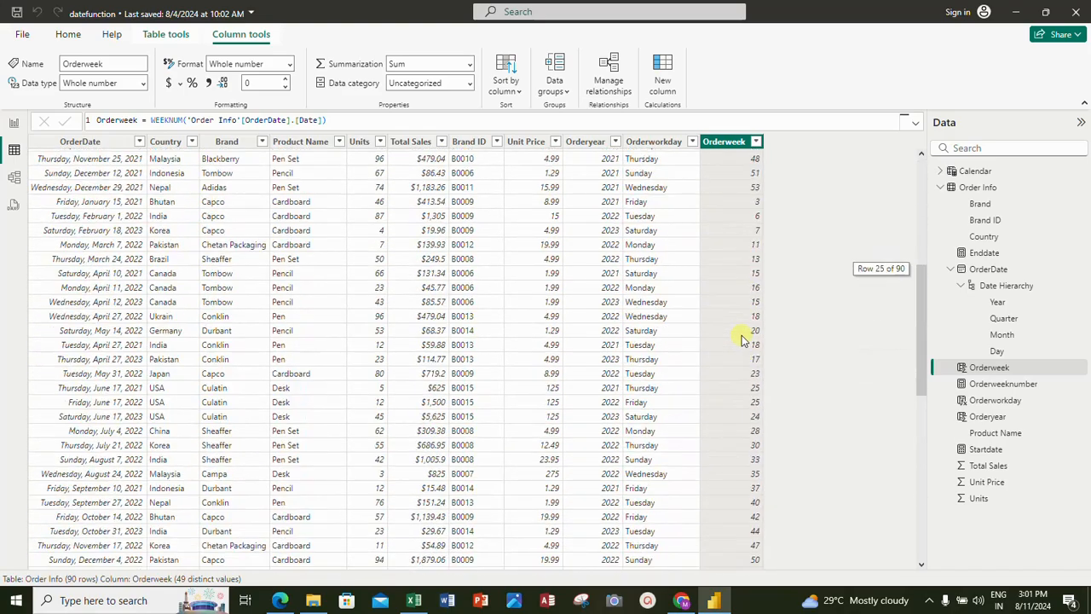
scroll(741, 339, "up", 2)
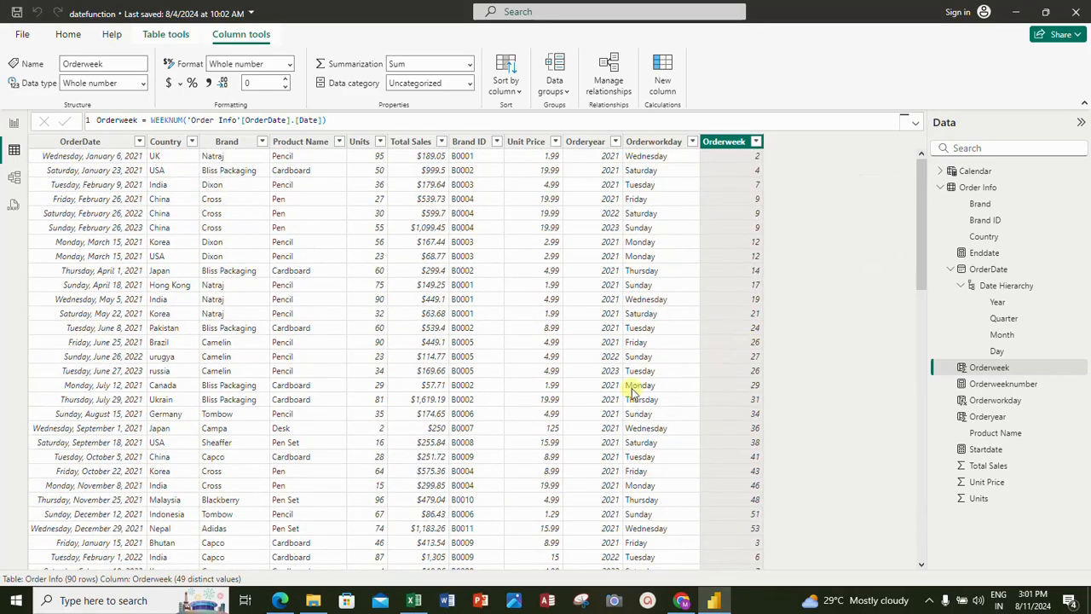
scroll(546, 436, "down", 8)
scroll(537, 435, "down", 5)
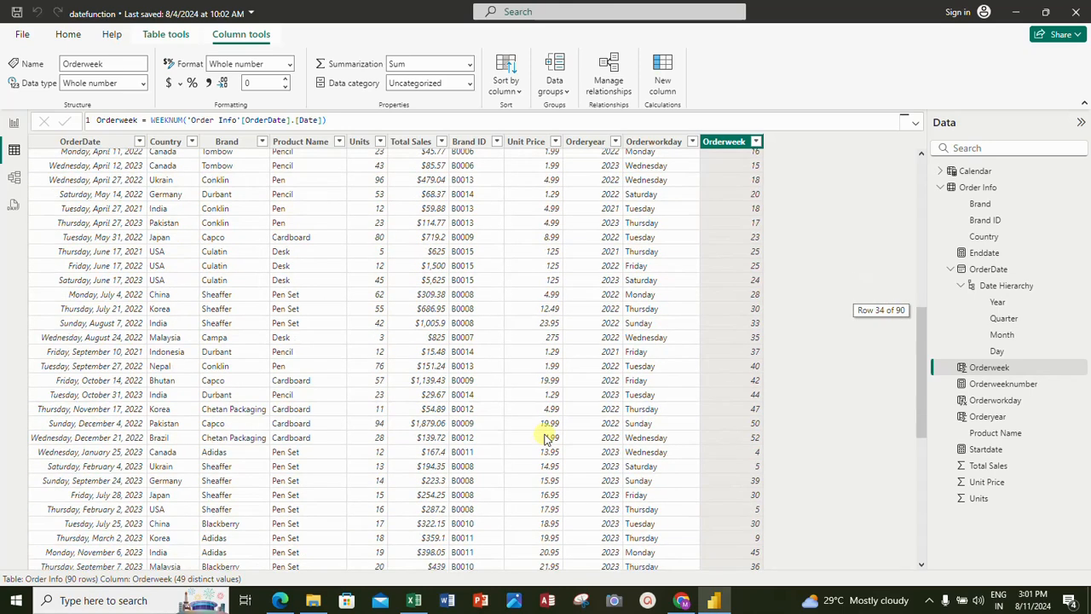
scroll(531, 436, "up", 5)
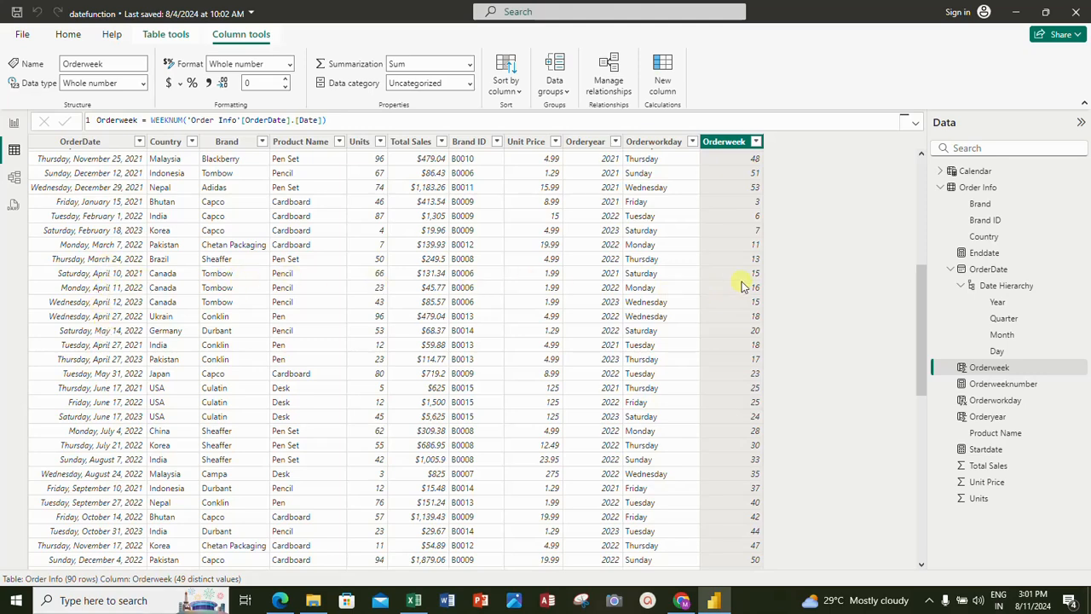
scroll(620, 367, "up", 8)
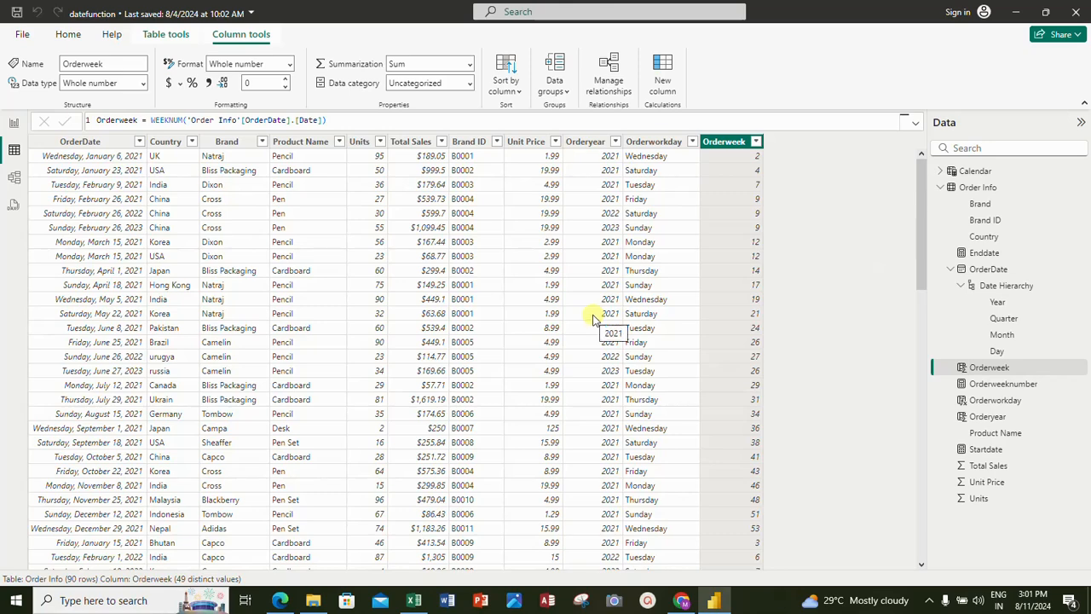
- Return to the report page, shrink the Sum of Total Sales by Day chart and duplicate it
left_click(14, 125)
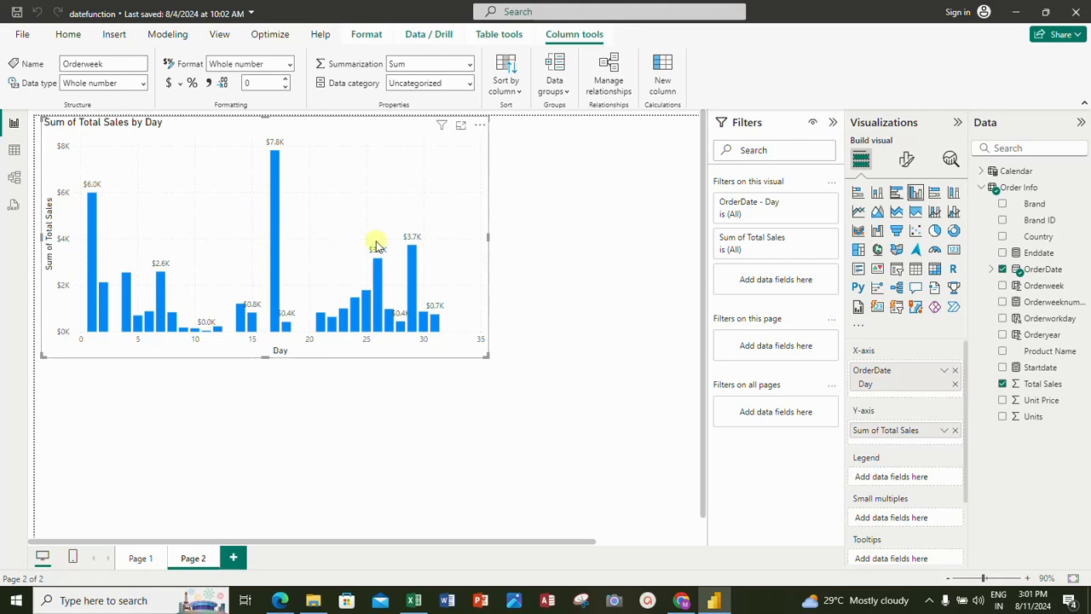
left_click_drag(489, 358, 247, 255)
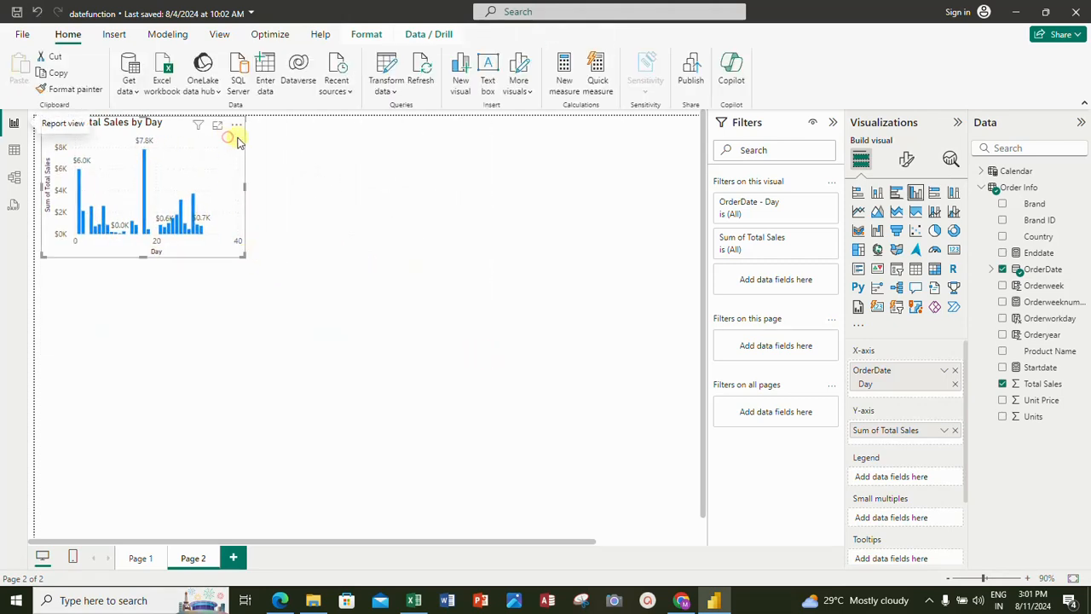
key("ctrl+c")
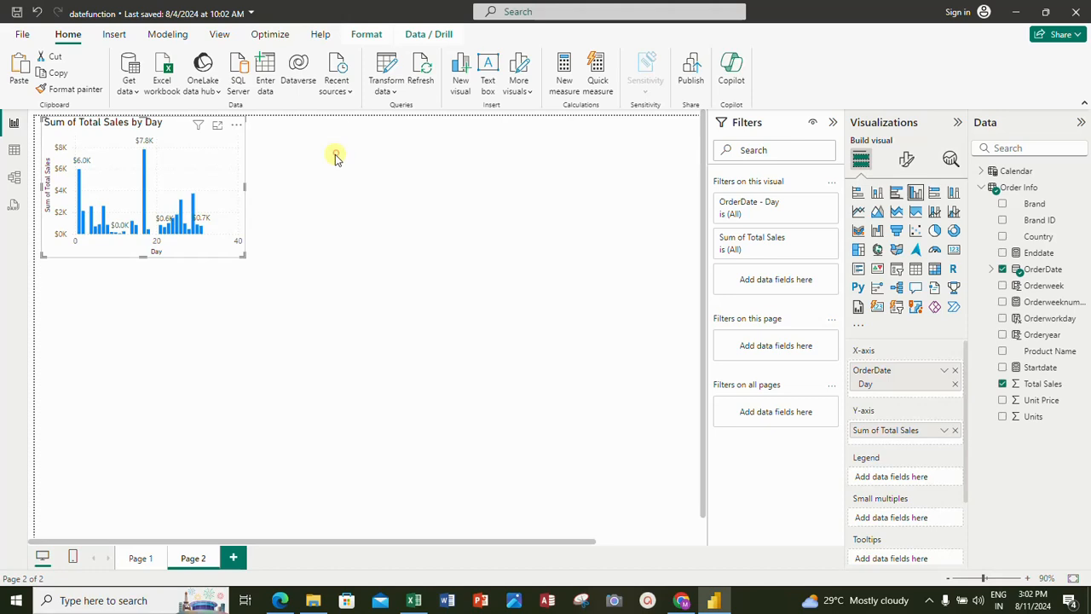
left_click(335, 156)
key("ctrl+v")
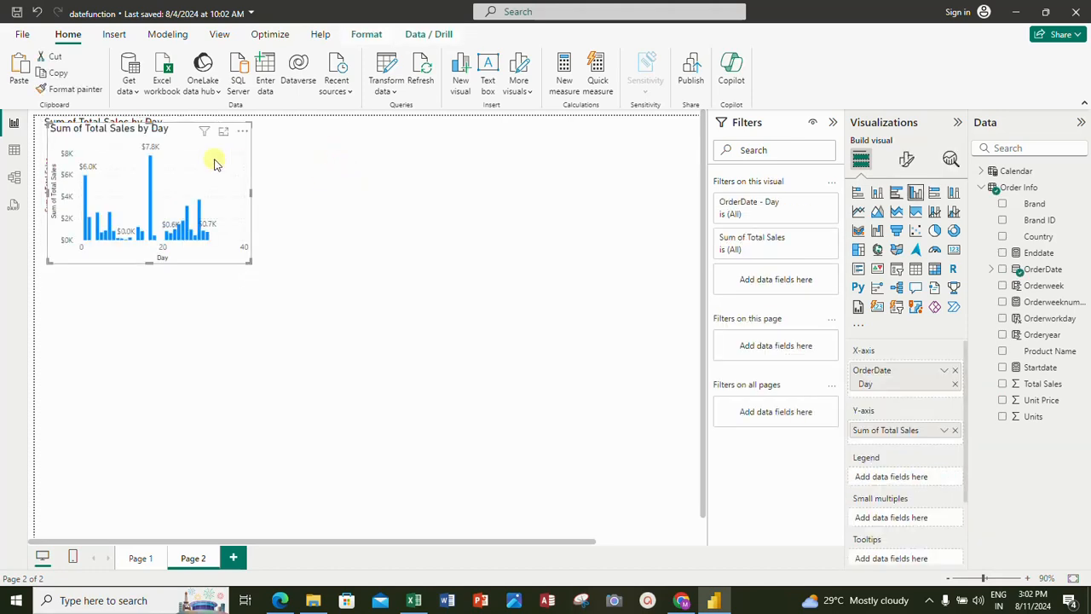
- Place the copied chart beside the original at a slightly larger size and remove OrderDate from its X-axis
left_click_drag(215, 164, 438, 170)
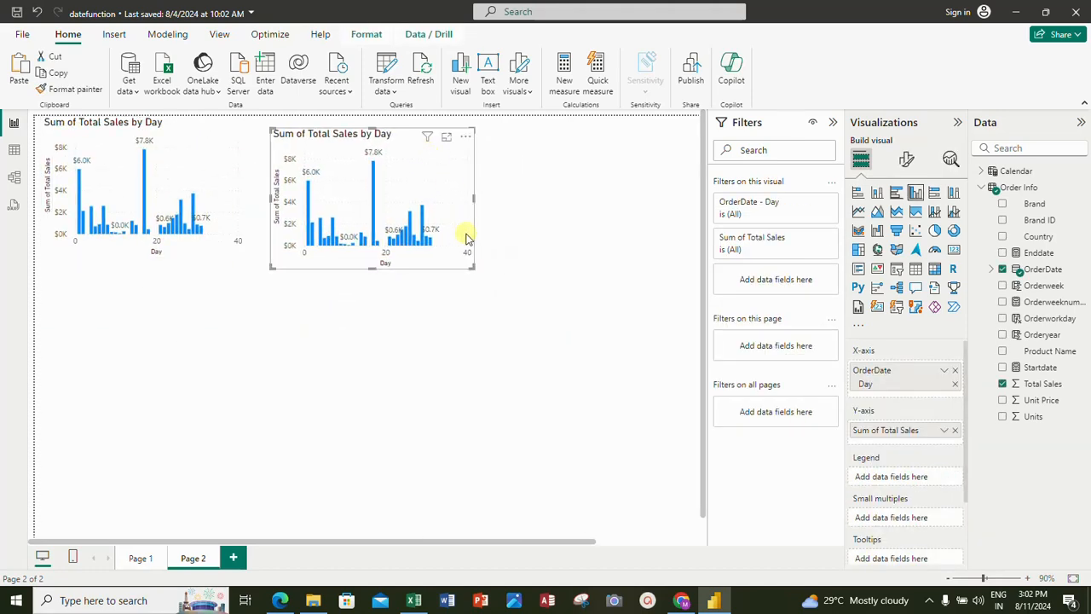
left_click_drag(469, 267, 537, 288)
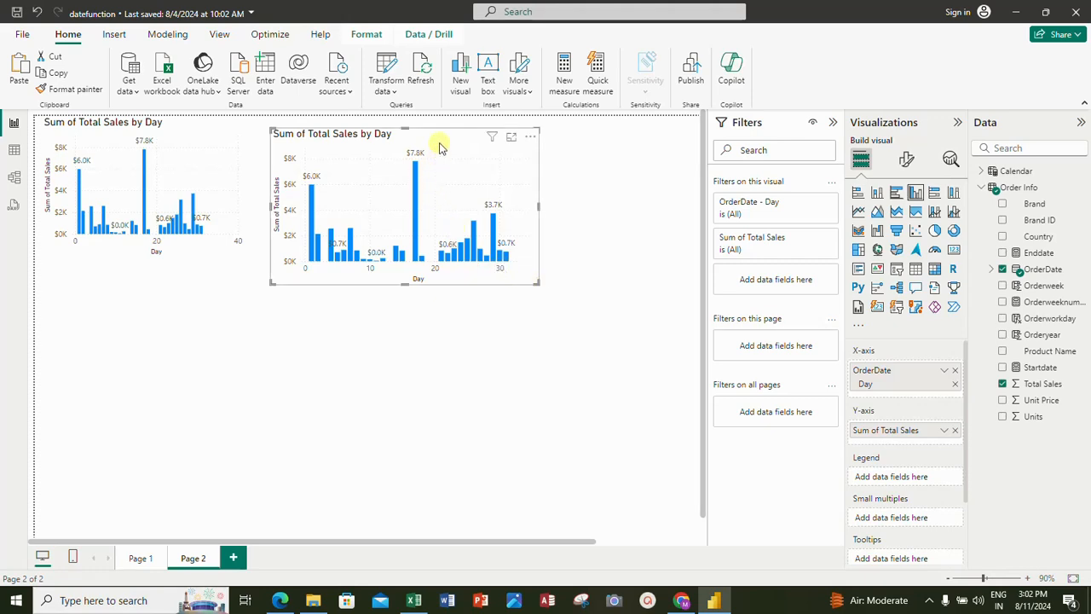
left_click_drag(440, 148, 438, 128)
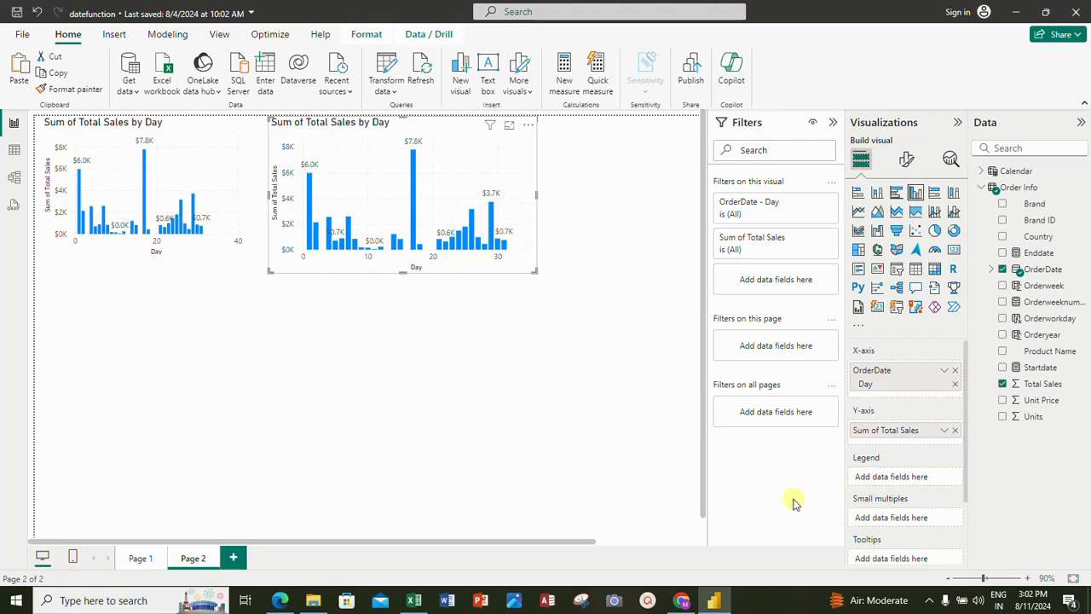
left_click(954, 371)
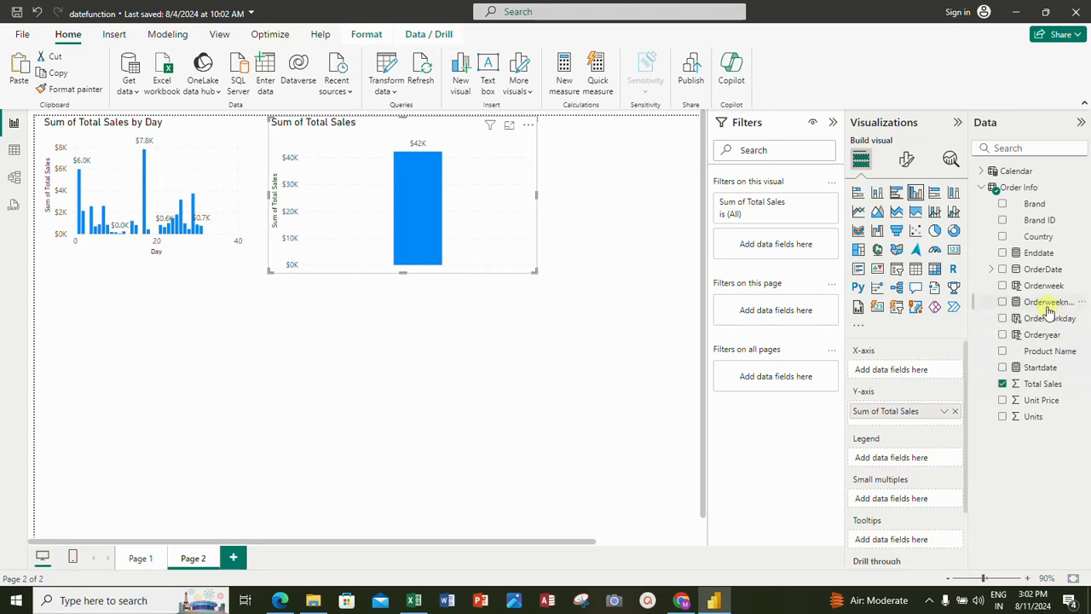
- Try to put the Orderweeknumber measure on the copied chart's X-axis
left_click(1003, 304)
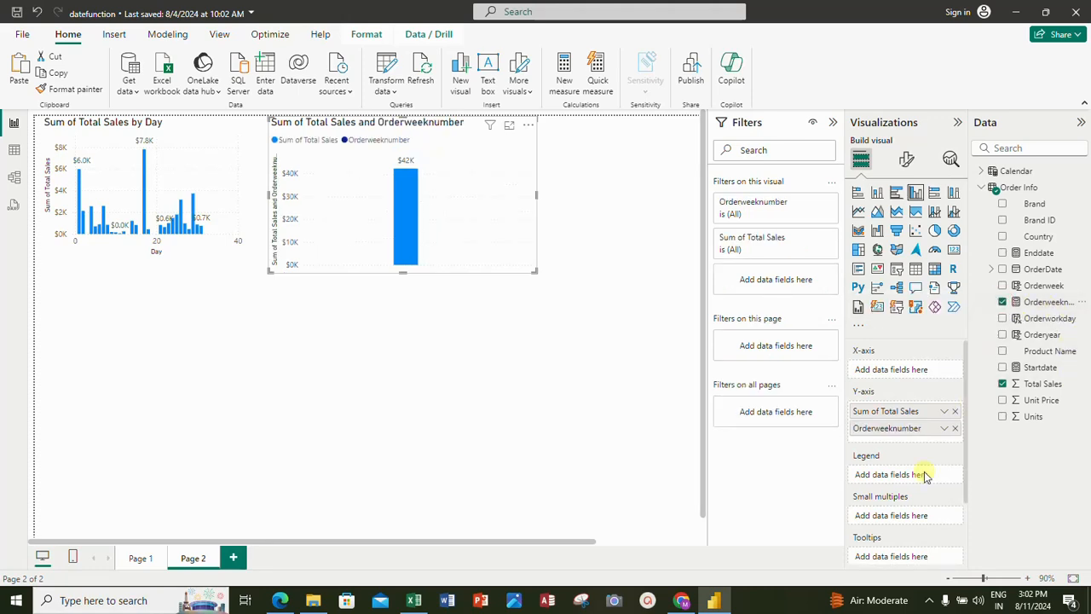
left_click_drag(901, 435, 901, 378)
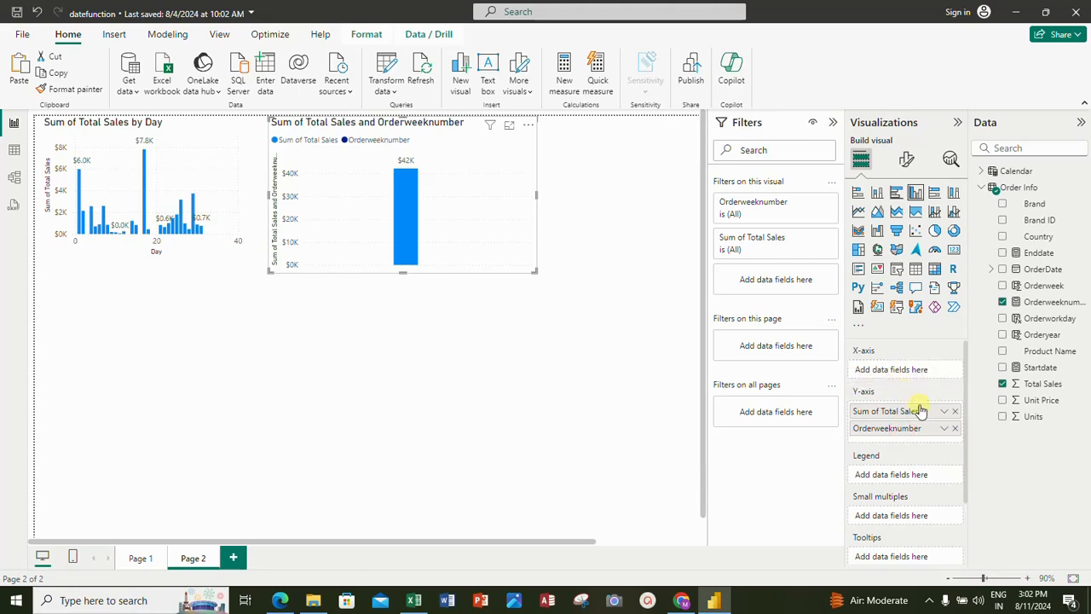
left_click_drag(903, 428, 896, 372)
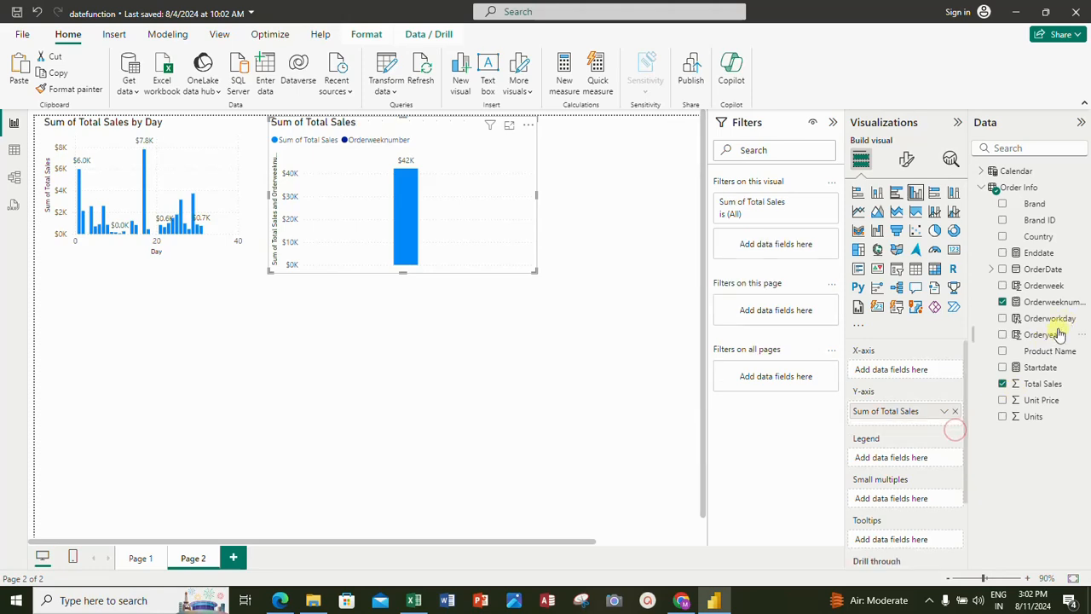
left_click_drag(1052, 303, 915, 371)
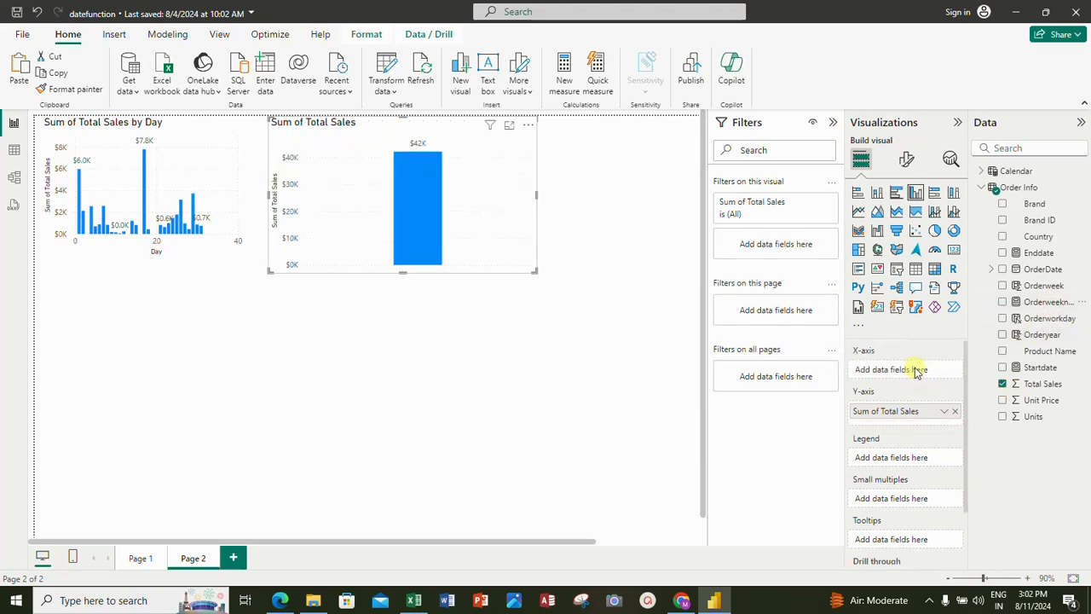
left_click_drag(1052, 301, 899, 373)
left_click(1000, 302)
left_click_drag(952, 404, 899, 367)
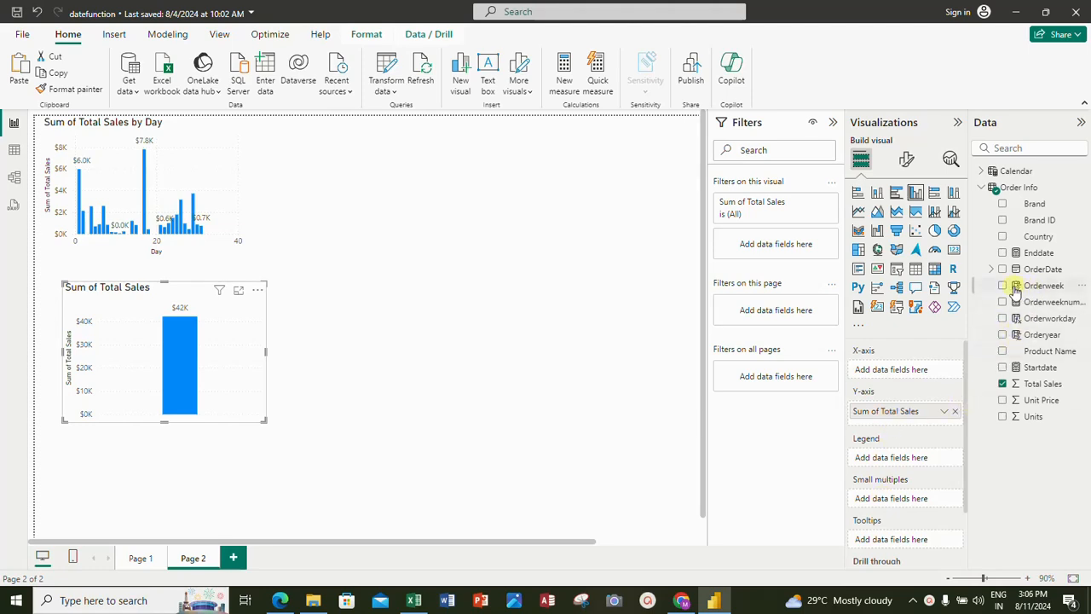
- Set Orderweek as the copied chart's X-axis field and enlarge the chart to nearly the full visible canvas width
left_click_drag(1031, 318, 890, 368)
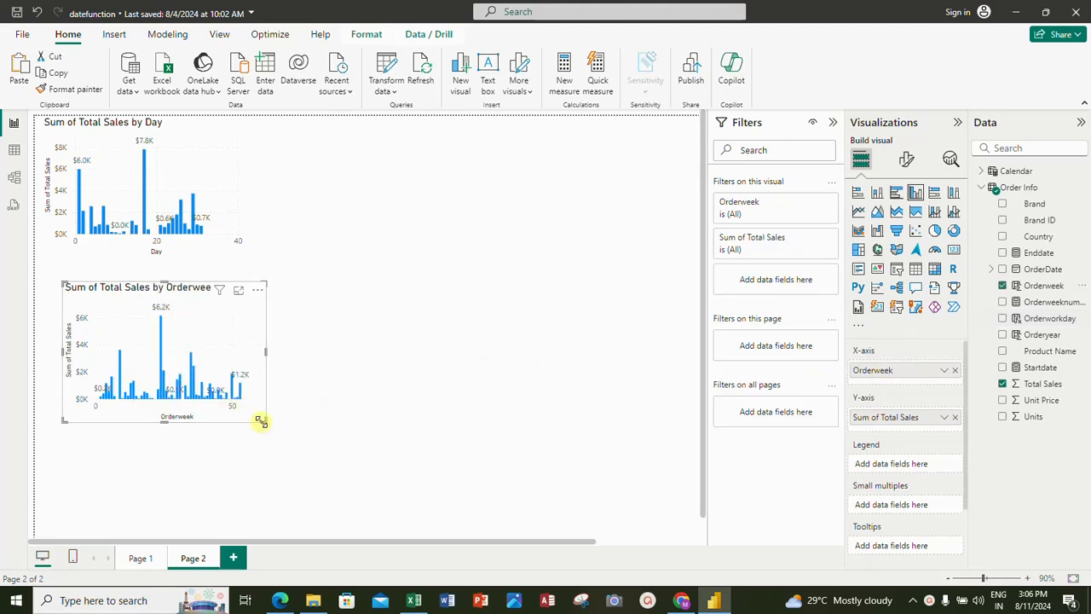
left_click_drag(261, 421, 390, 445)
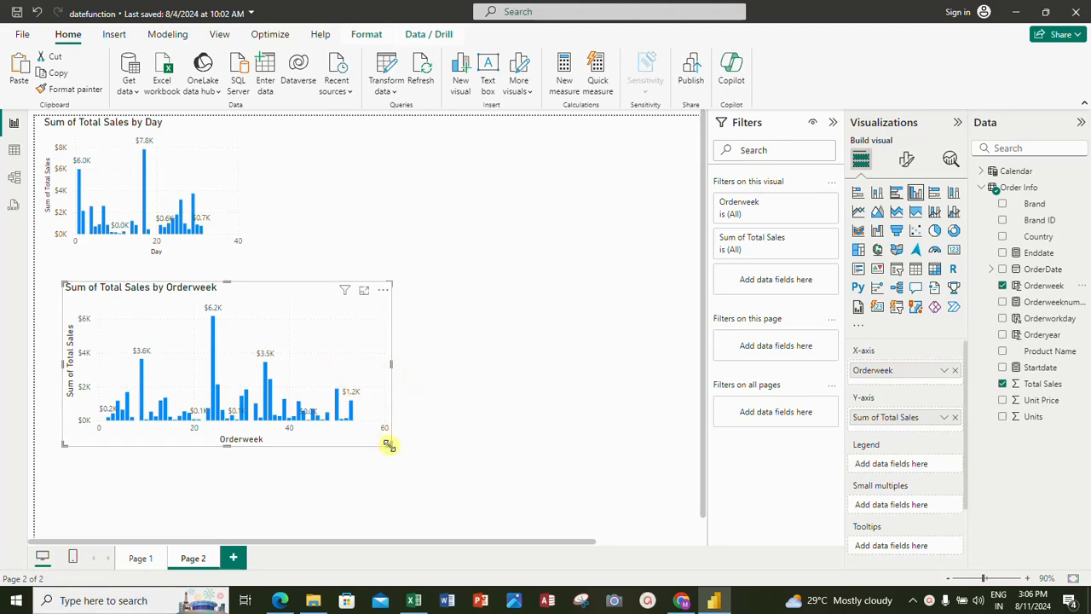
left_click_drag(389, 444, 639, 469)
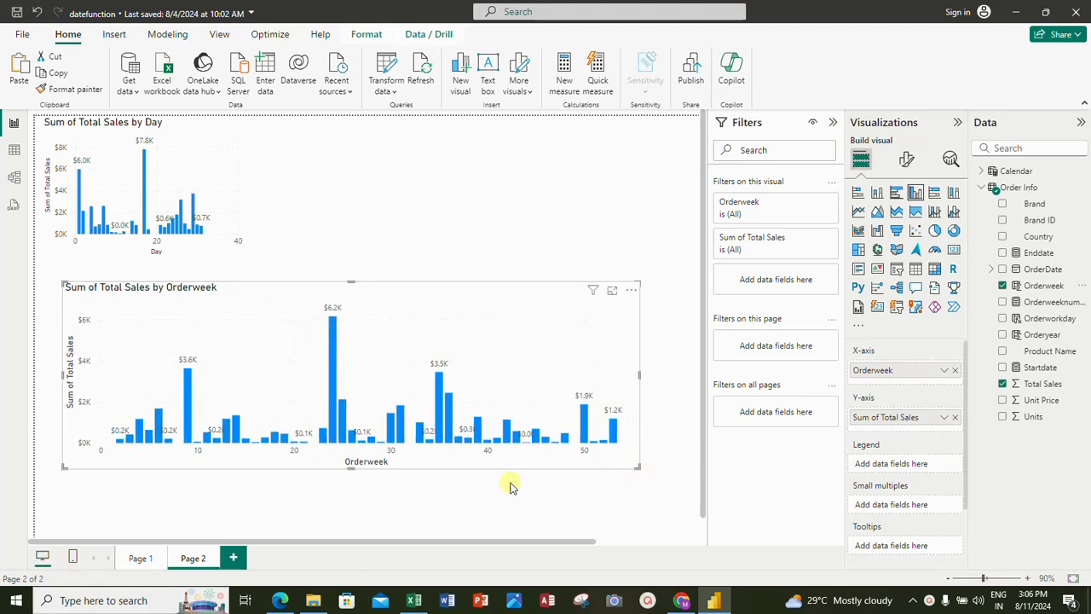
left_click_drag(350, 467, 352, 509)
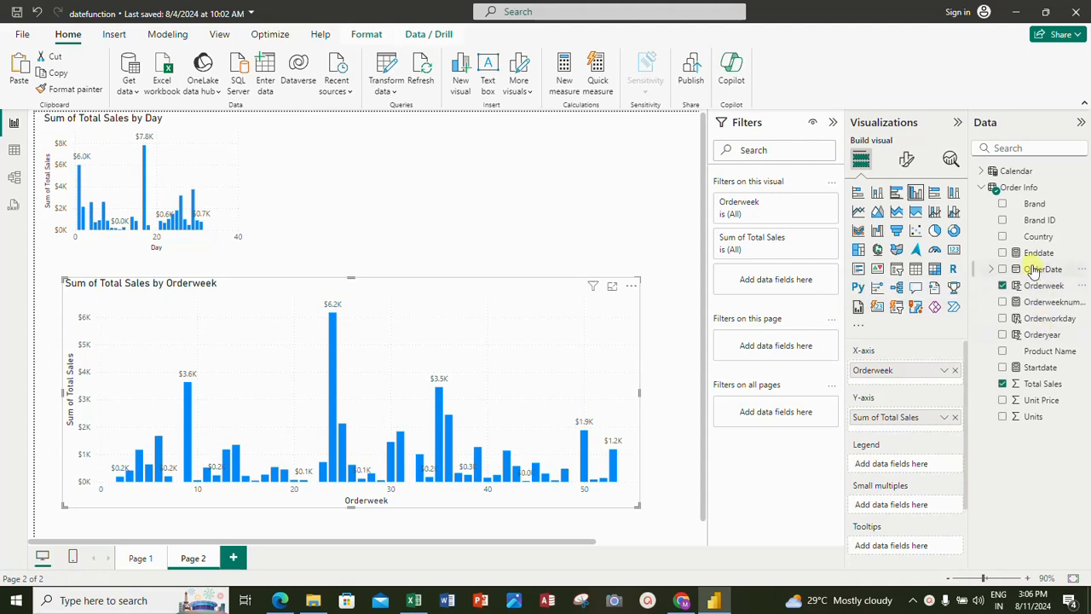
- Add an OrderDate Year filter with basic filtering to the Orderweek chart, select 2021 and inspect its tallest weekly bars
left_click(991, 268)
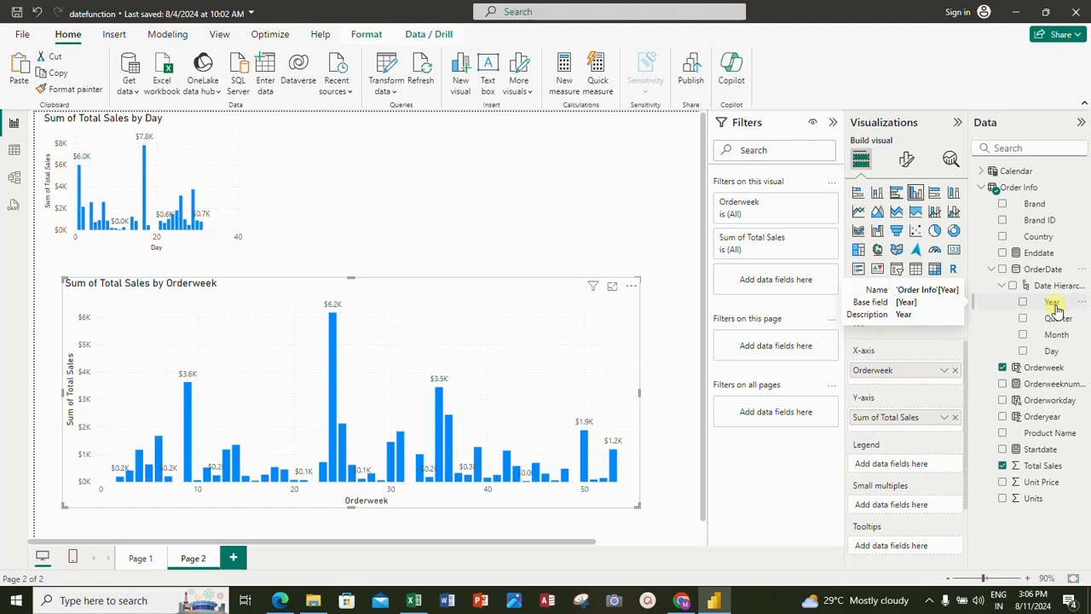
left_click_drag(1057, 309, 786, 220)
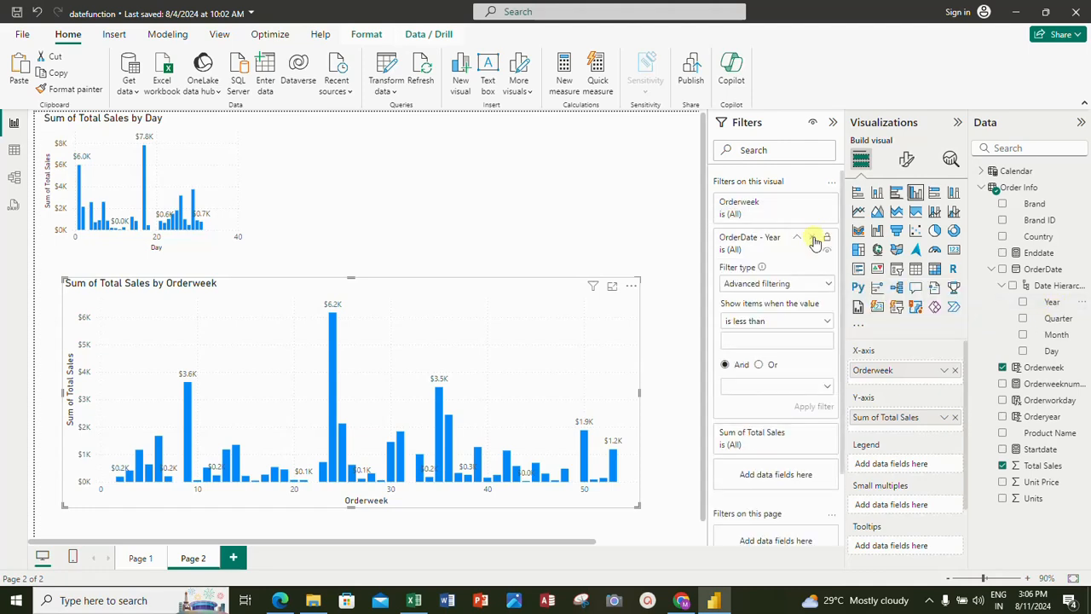
left_click(825, 287)
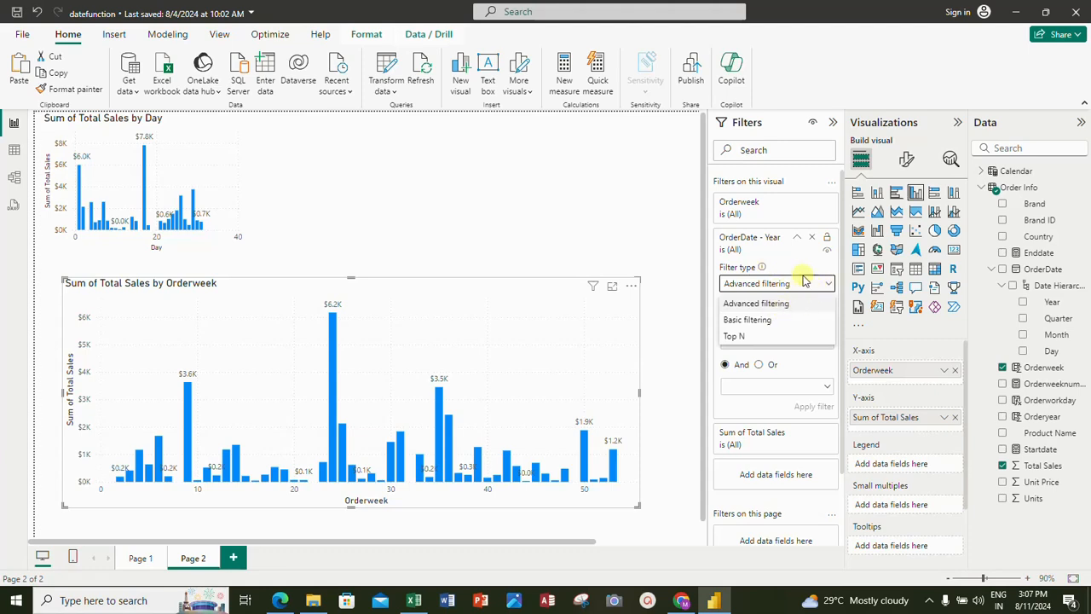
left_click(759, 319)
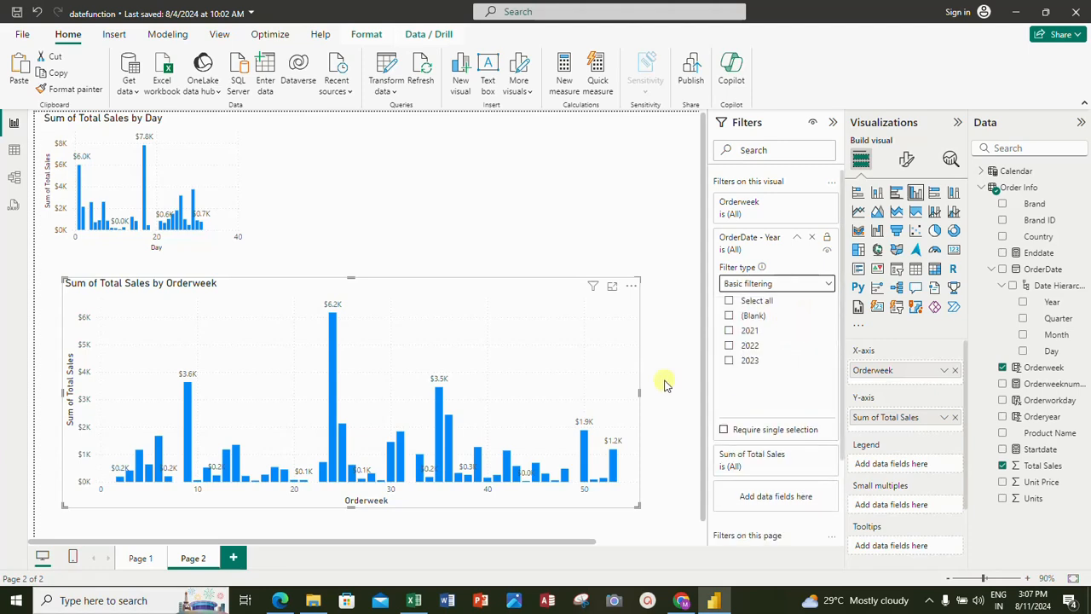
left_click(729, 331)
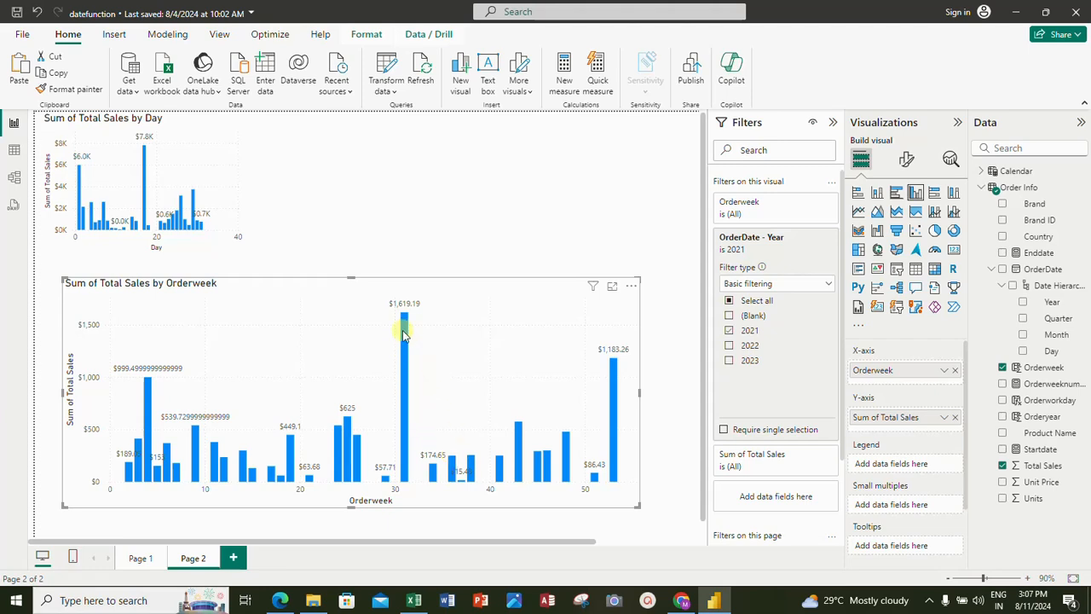
mouse_move(405, 324)
mouse_move(613, 363)
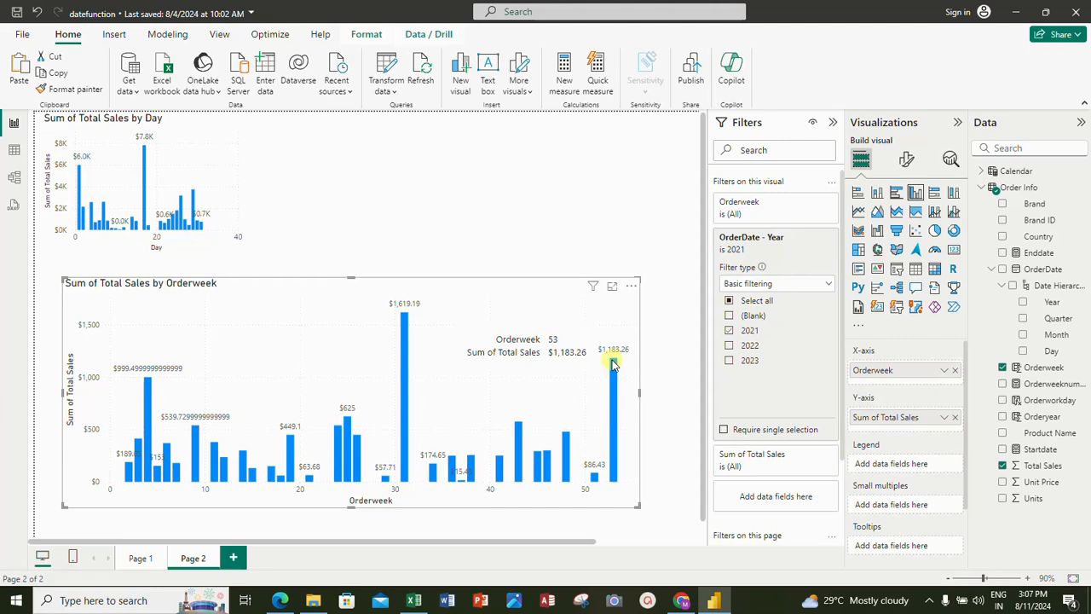
- Switch the Orderweek chart's year filter to 2022, inspect its highest weeks, and change the filter to 2023
left_click(731, 345)
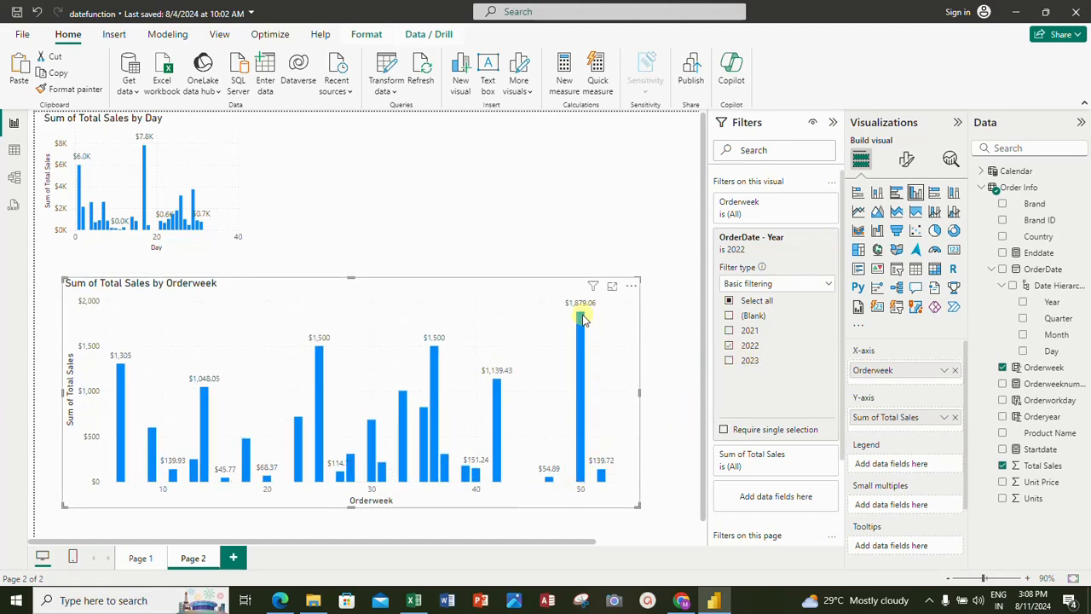
mouse_move(588, 328)
mouse_move(436, 353)
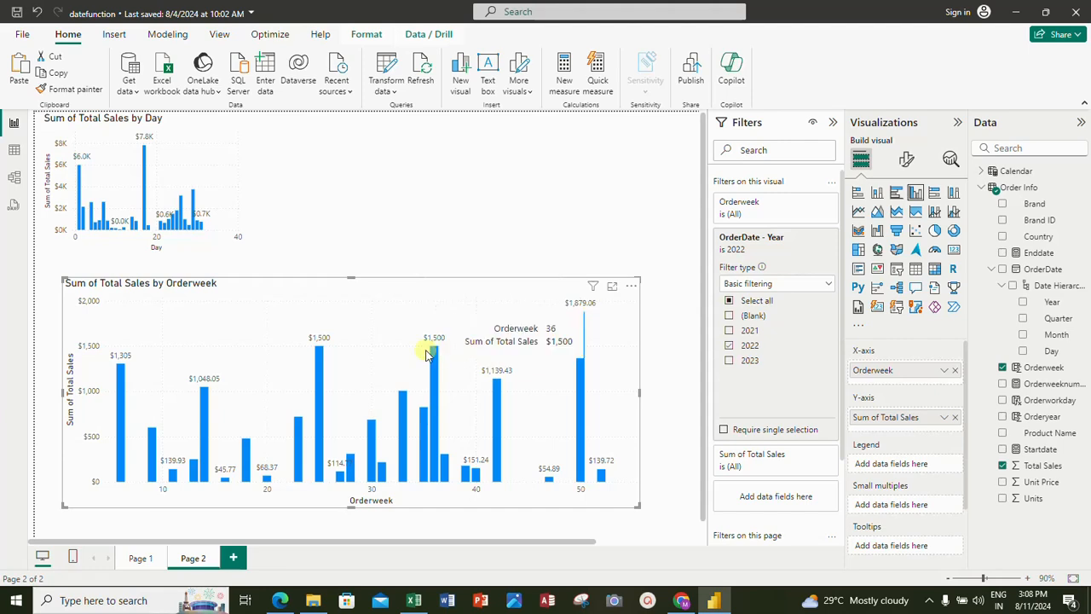
mouse_move(317, 352)
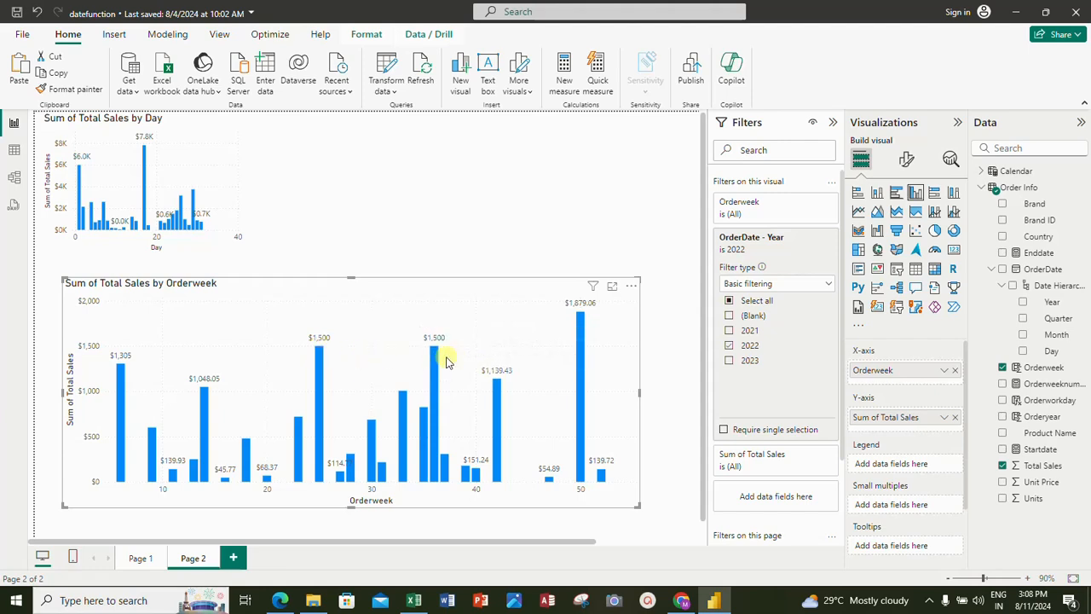
left_click(730, 346)
left_click(731, 361)
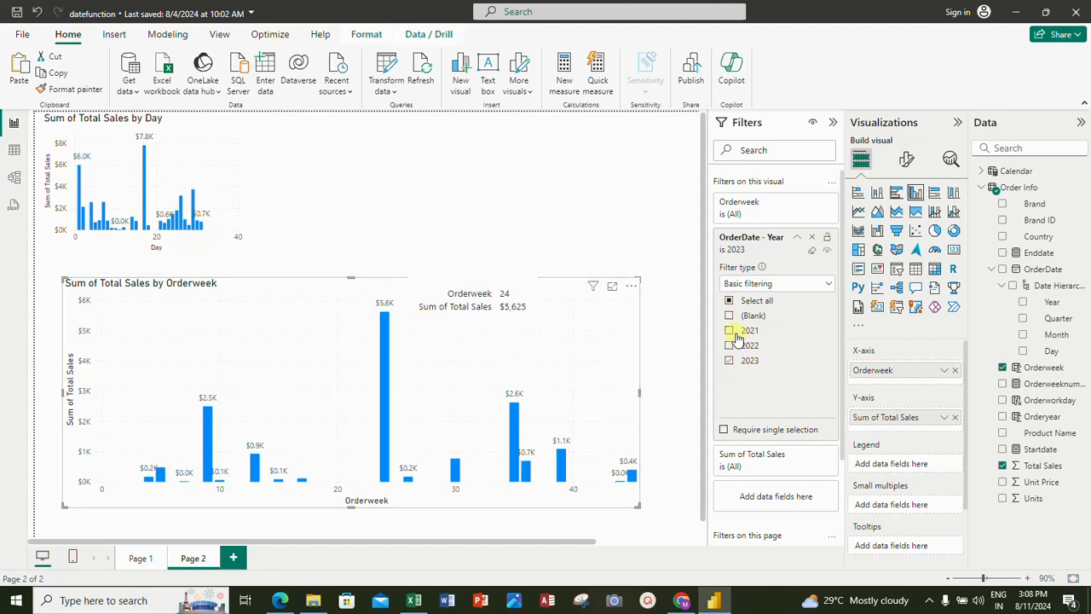
- Select all years for the Orderweek chart, inspect the peak week, and remove the OrderDate Year filter
left_click(729, 300)
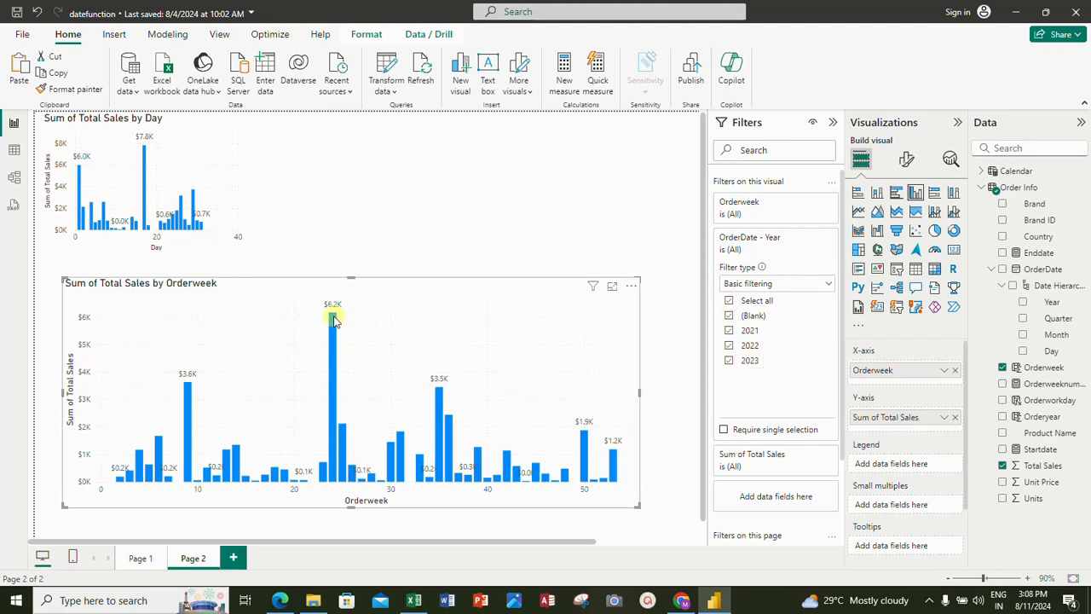
mouse_move(334, 319)
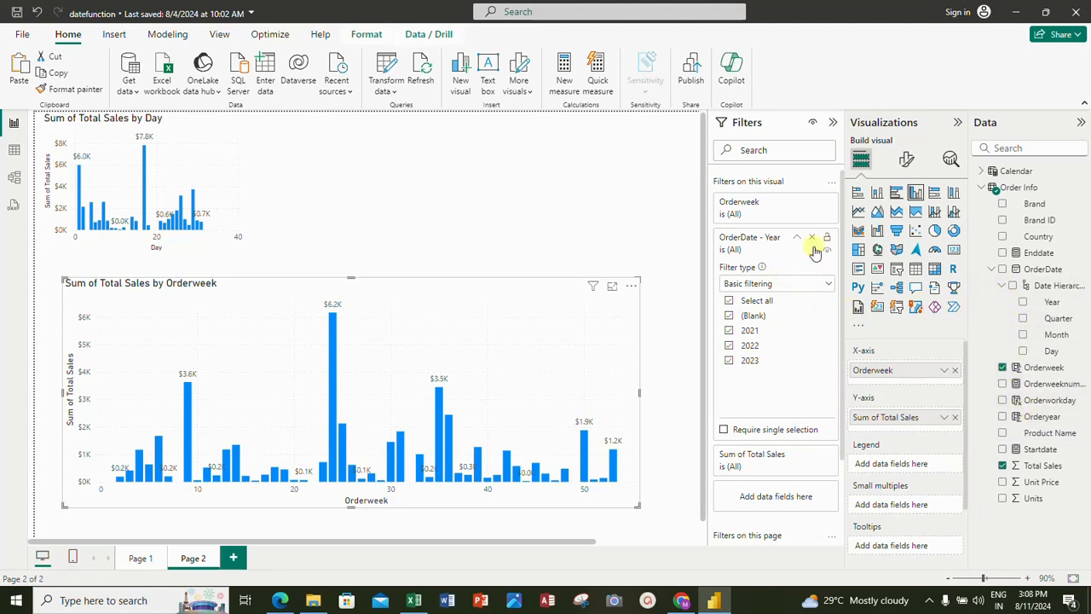
left_click(811, 237)
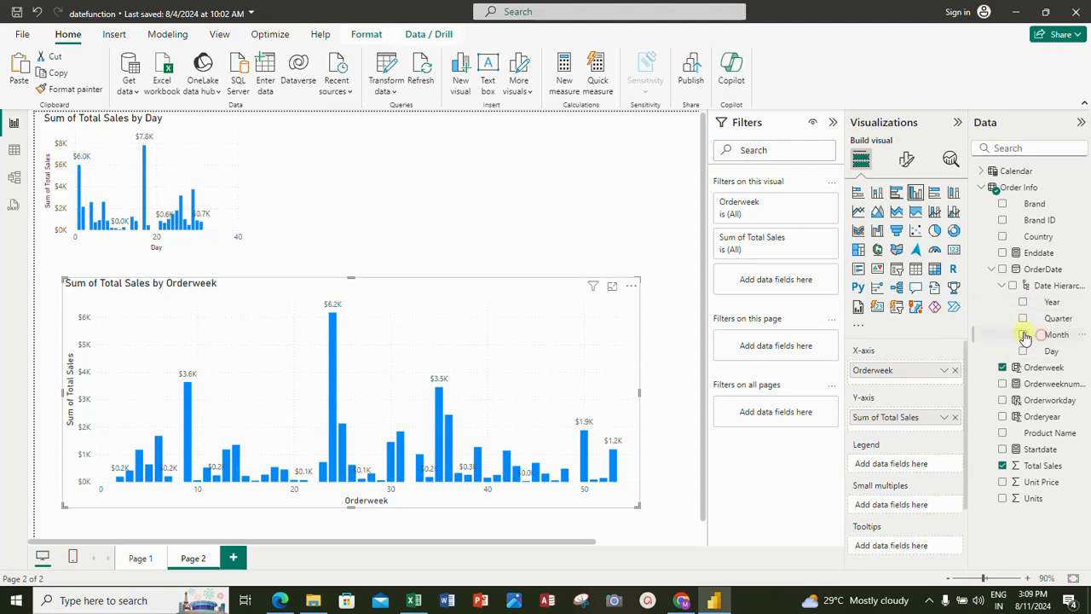
- Filter the Orderweek chart by OrderDate Month, first to January and then to February only, and inspect the weekly sales
left_click_drag(1027, 335, 770, 238)
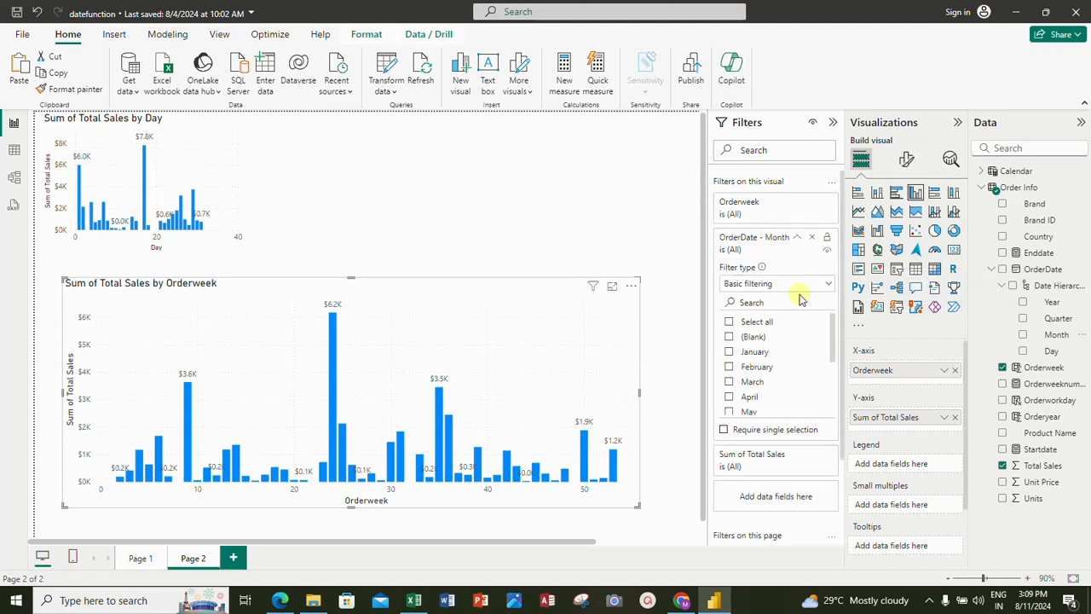
left_click(729, 351)
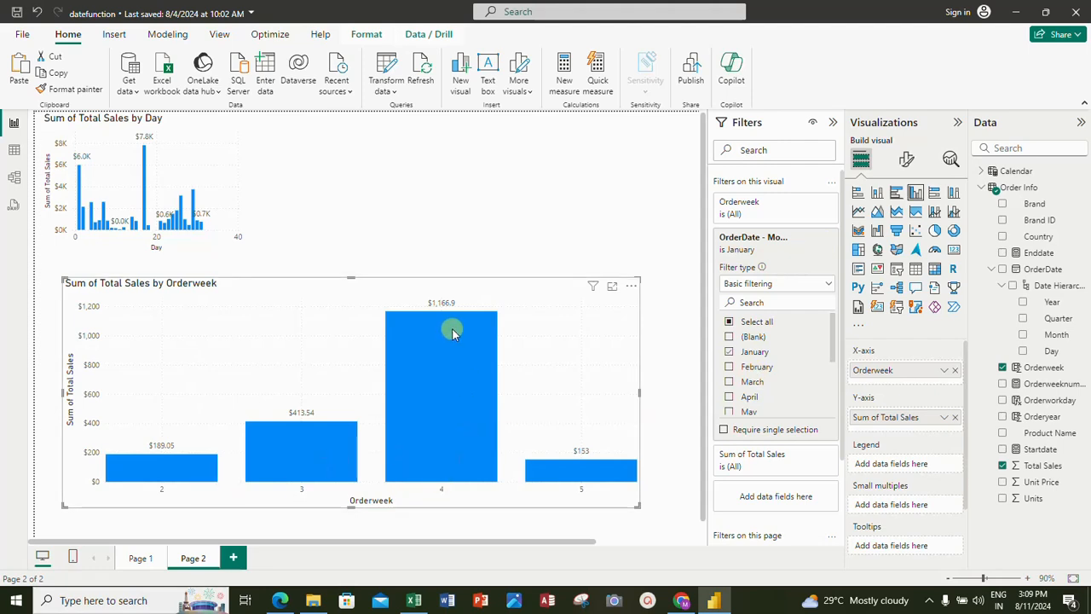
left_click(729, 351)
left_click(729, 367)
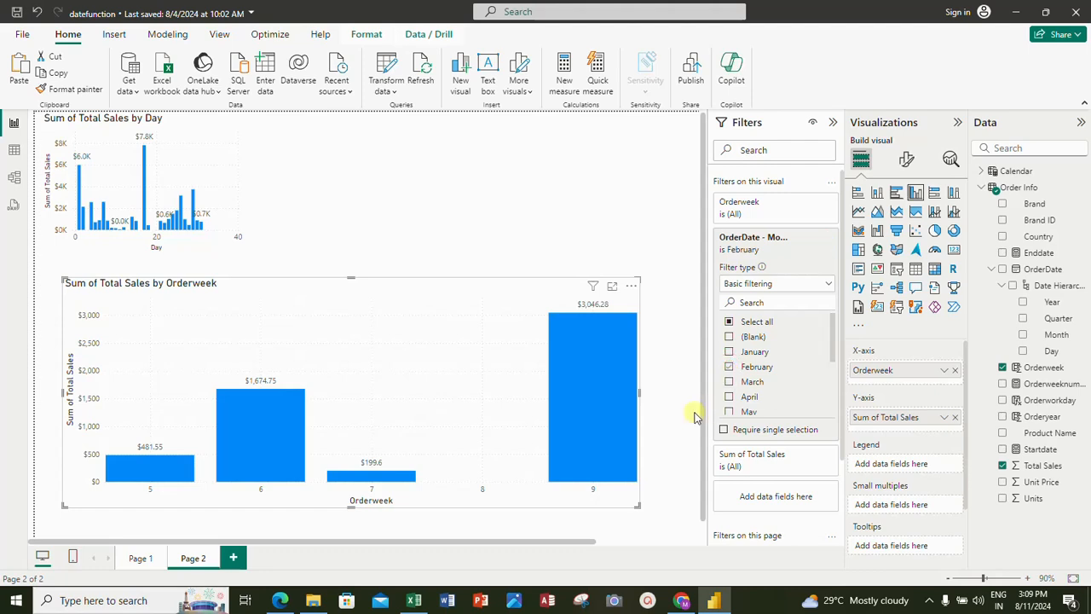
mouse_move(622, 361)
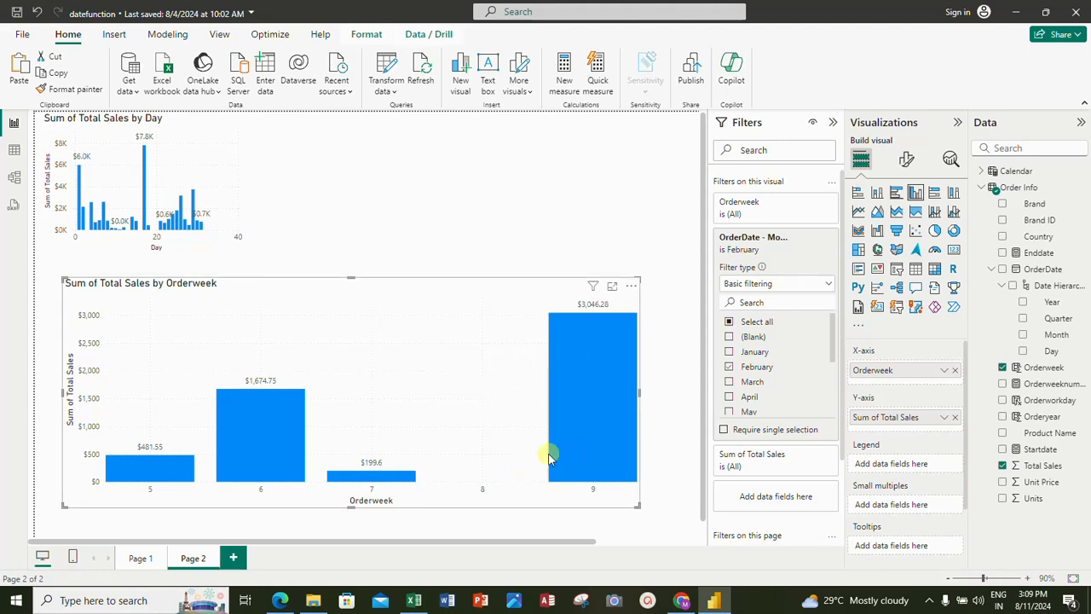
- Shrink the Orderweek chart to a little over half its width and remove its OrderDate Month filter
left_click(729, 367)
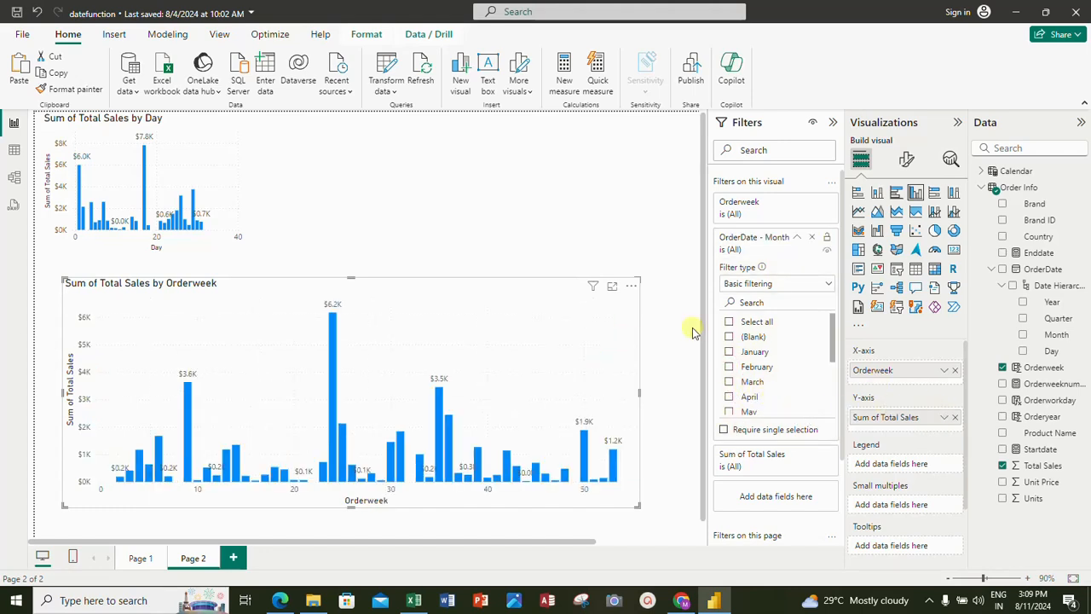
left_click_drag(639, 277, 595, 283)
left_click_drag(514, 294, 402, 316)
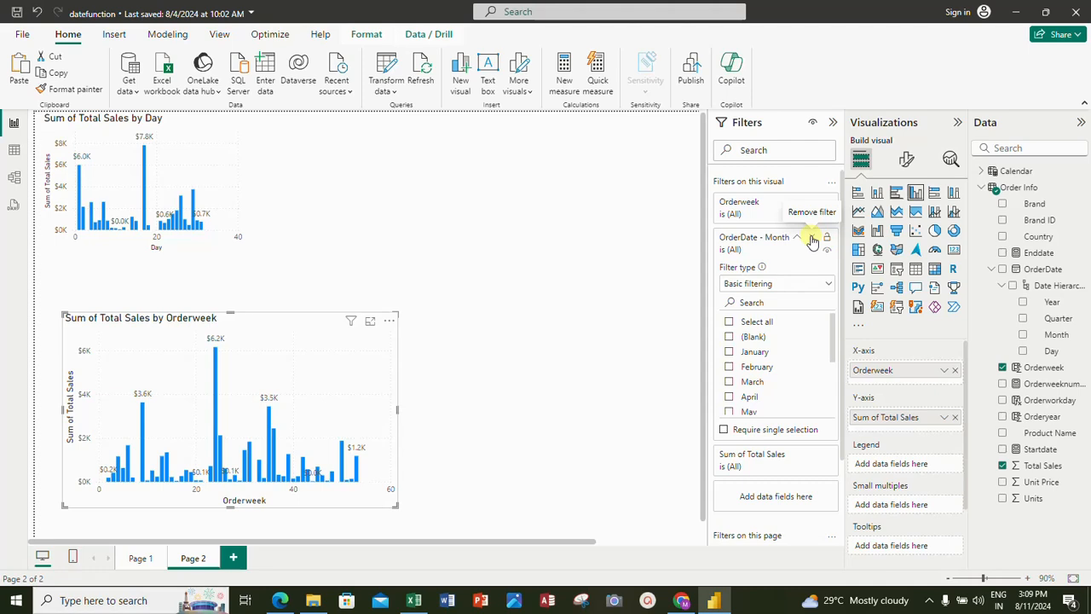
left_click(812, 238)
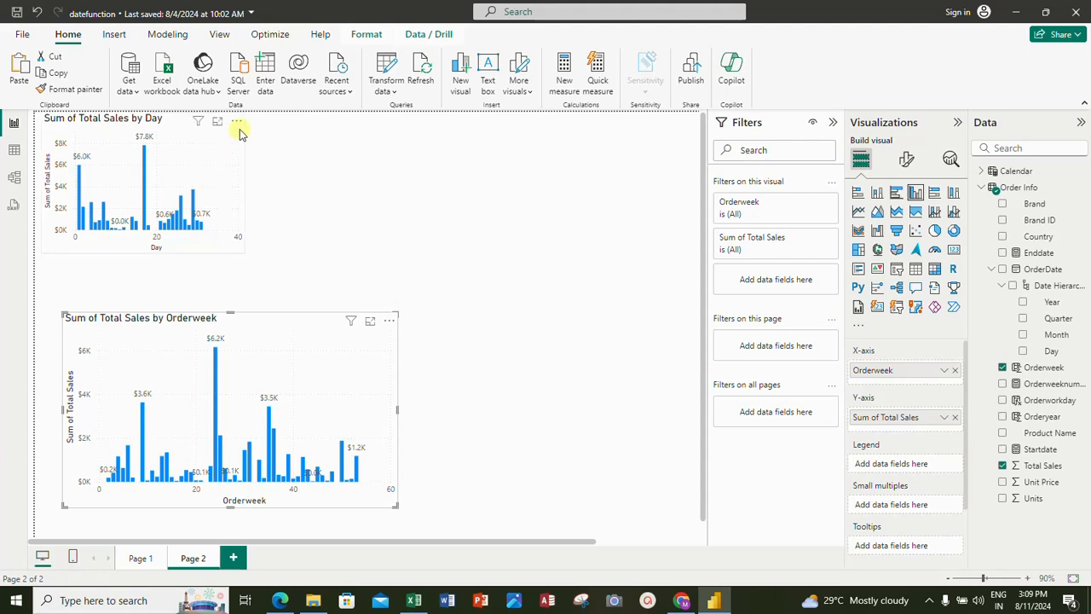
- Duplicate the Sum of Total Sales by Day chart and place the copy beside the original
left_click(240, 134)
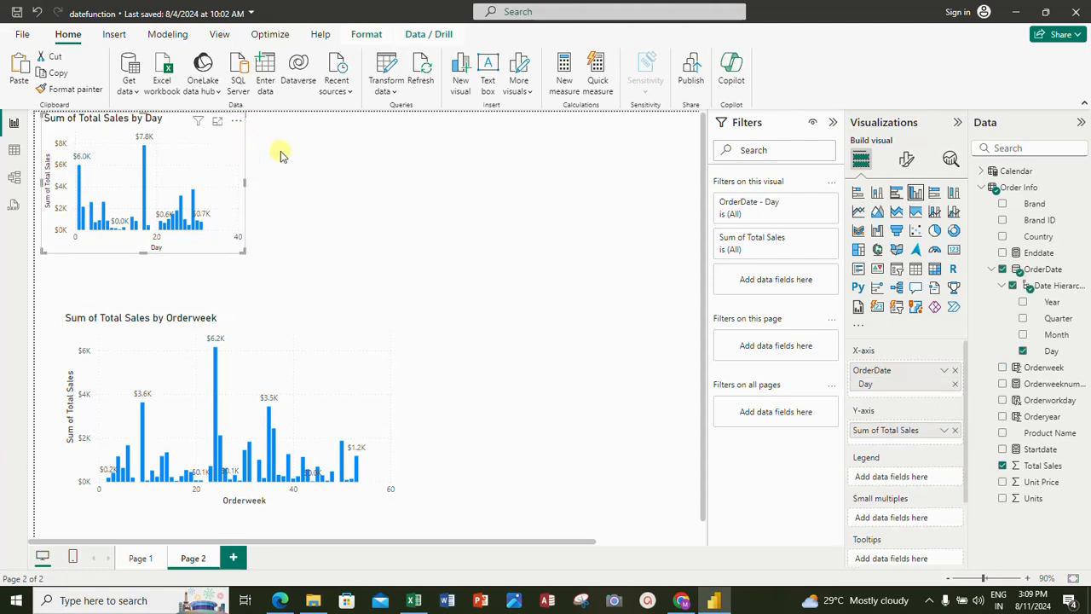
left_click(401, 183)
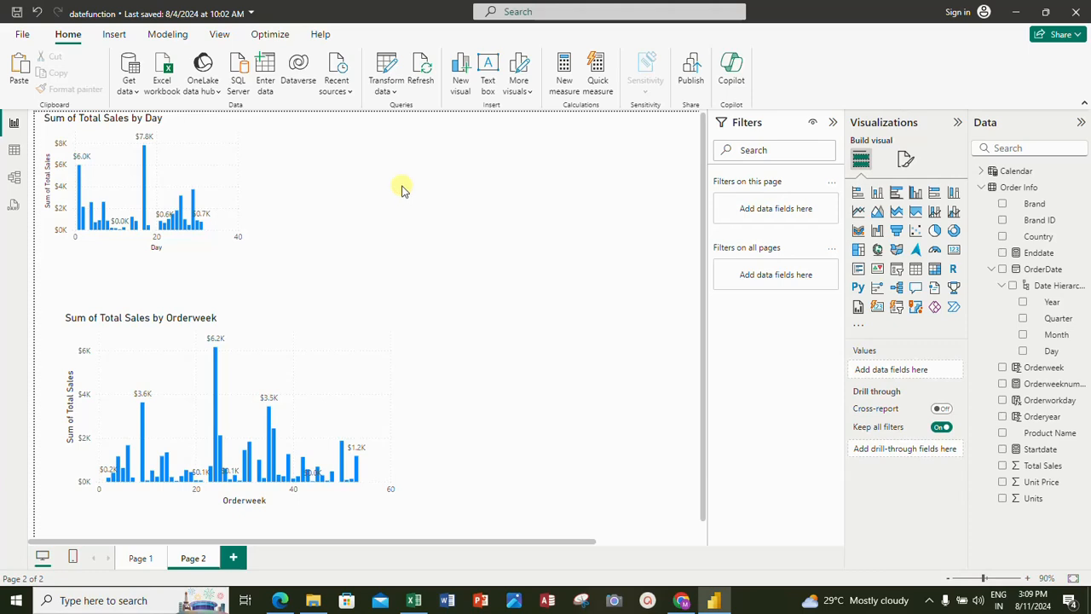
key("ctrl+v")
left_click_drag(212, 165, 417, 168)
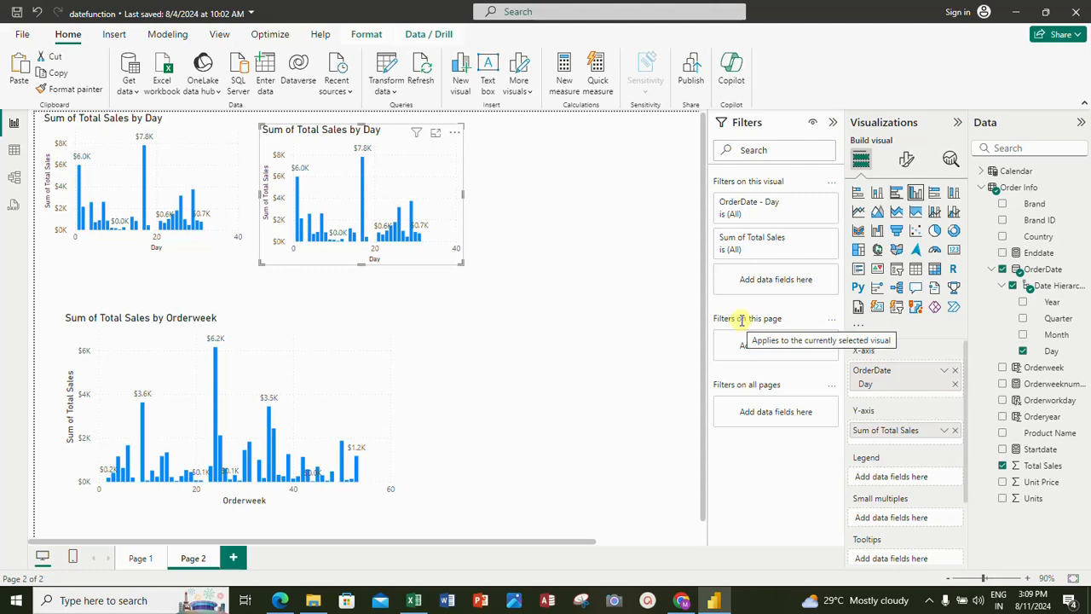
- Remove OrderDate from the copied chart's X-axis and check the Orderworkday column in the Order Info table data
left_click(991, 268)
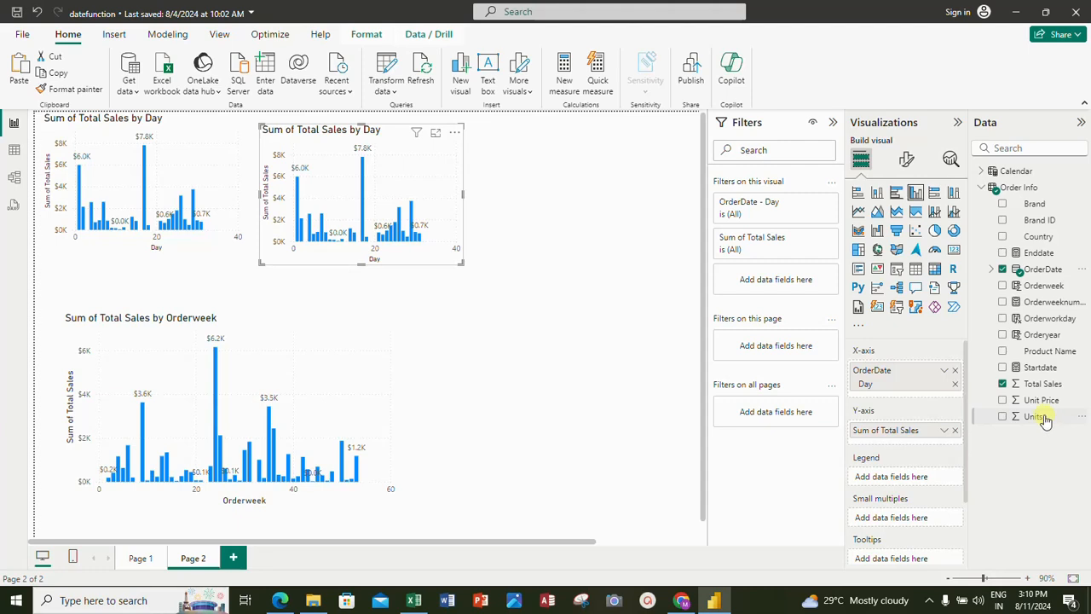
left_click(955, 372)
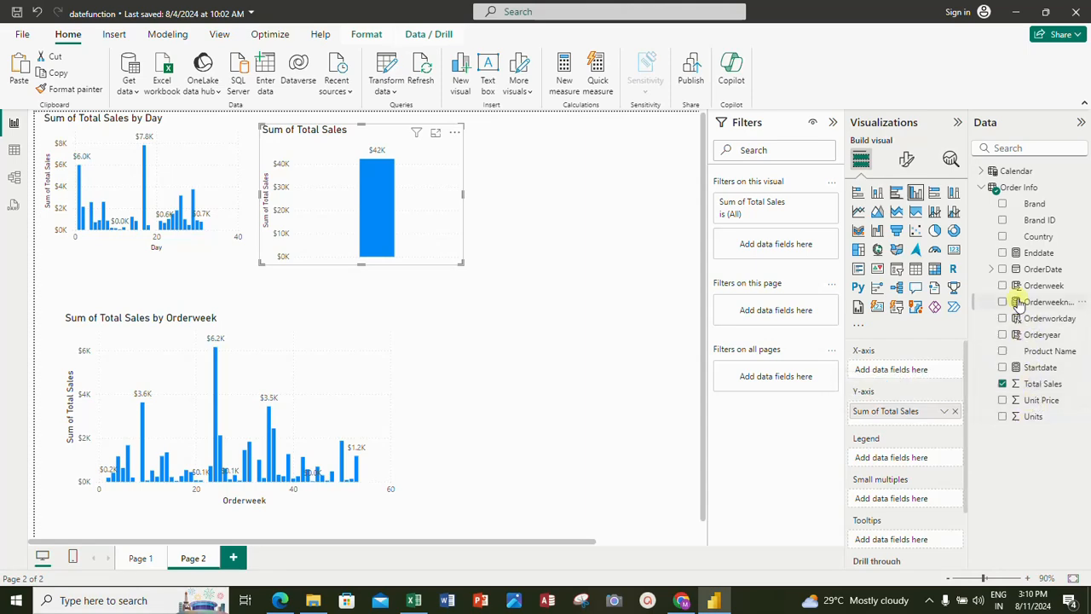
left_click(14, 148)
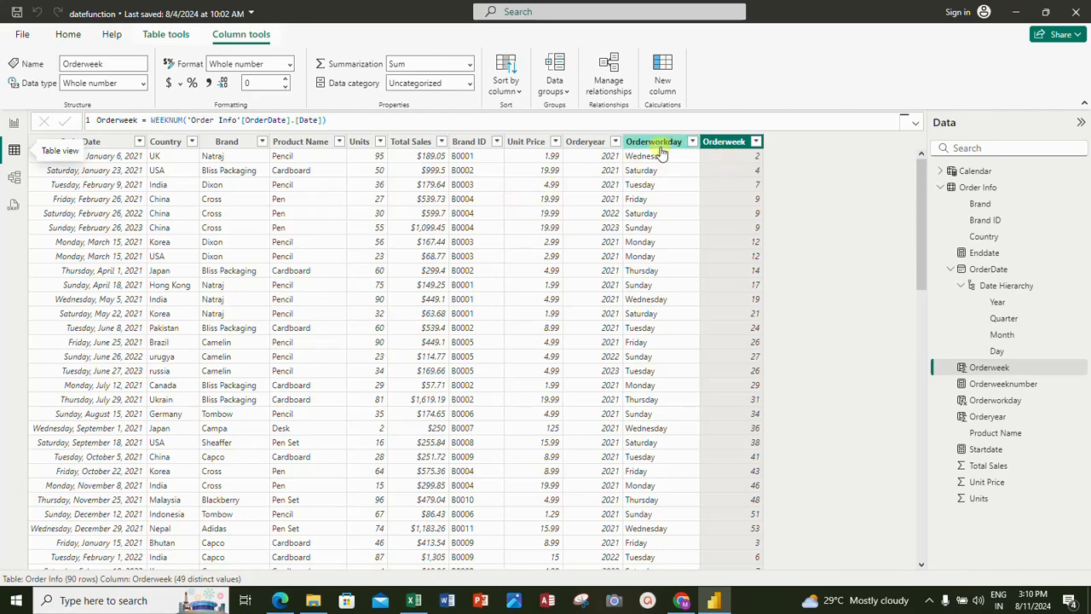
left_click(13, 122)
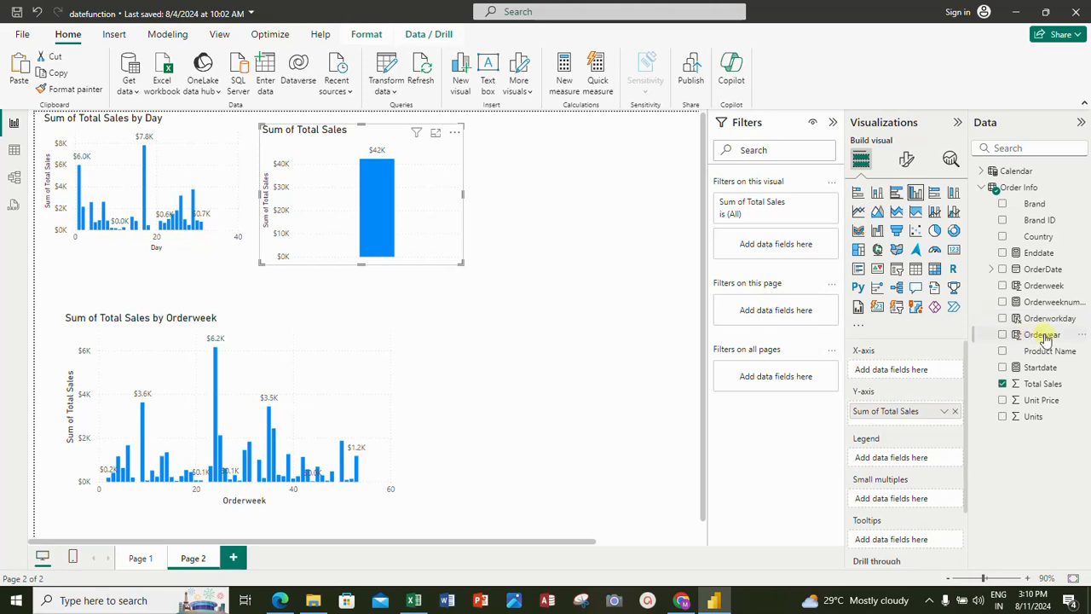
- Set Orderworkday as the copied chart's X-axis field, enlarge the chart, and inspect the weekday bars
left_click_drag(1045, 339, 909, 377)
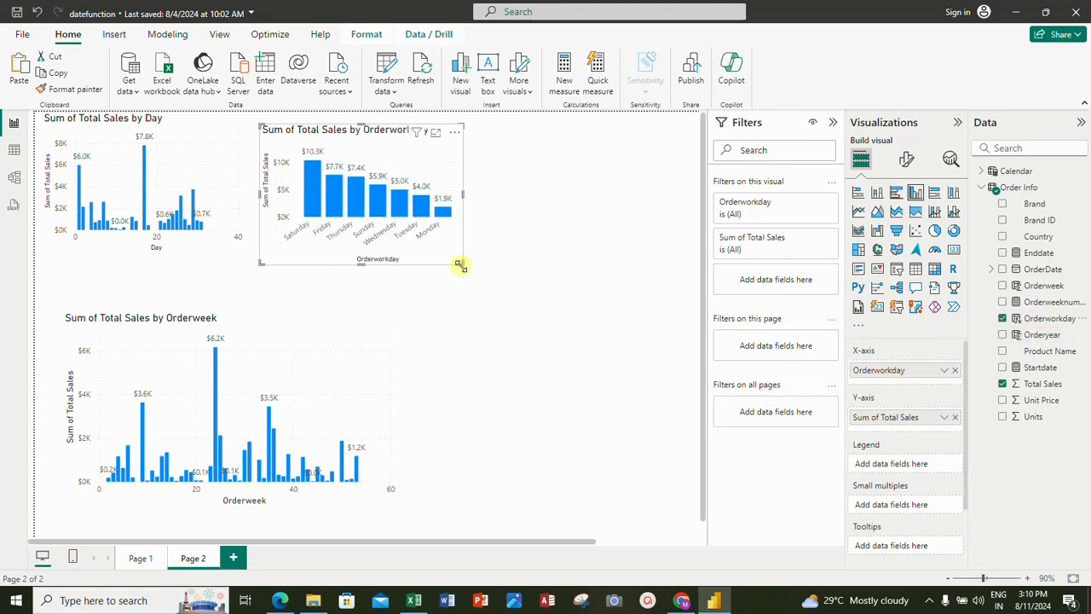
left_click_drag(457, 260, 670, 317)
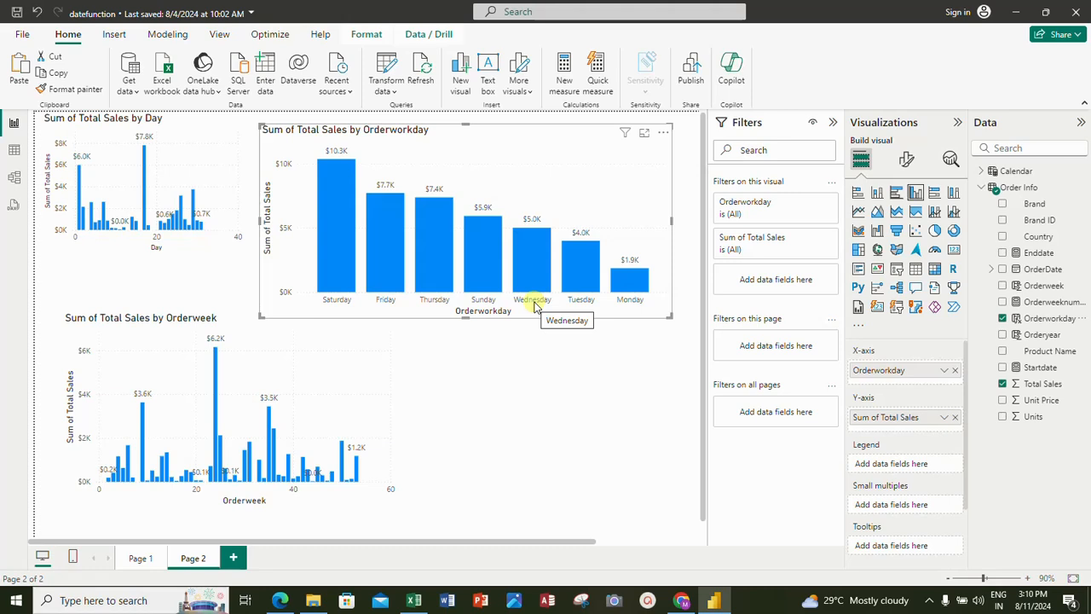
scroll(534, 305, "up", 1)
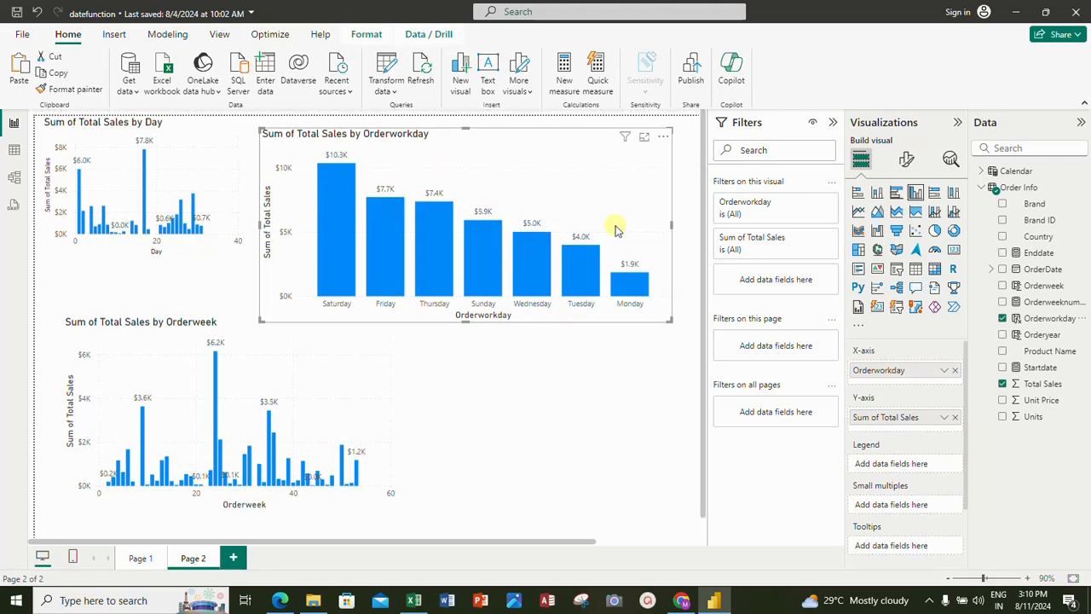
mouse_move(641, 283)
mouse_move(384, 206)
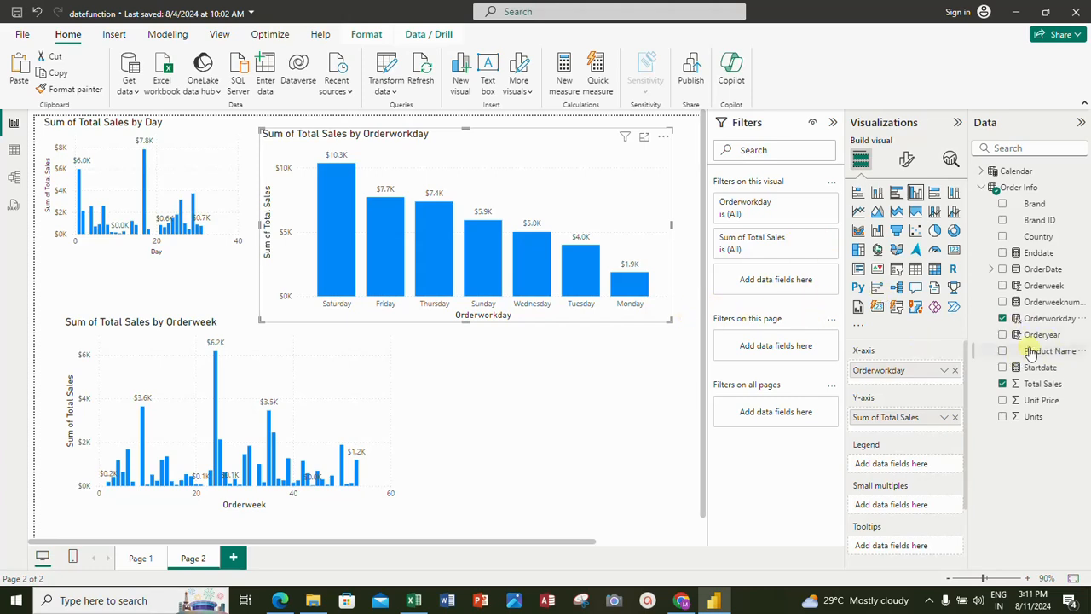
- Add an OrderDate Year filter with basic filtering to the Orderworkday chart, select 2021 and inspect the weekday sales
left_click(990, 269)
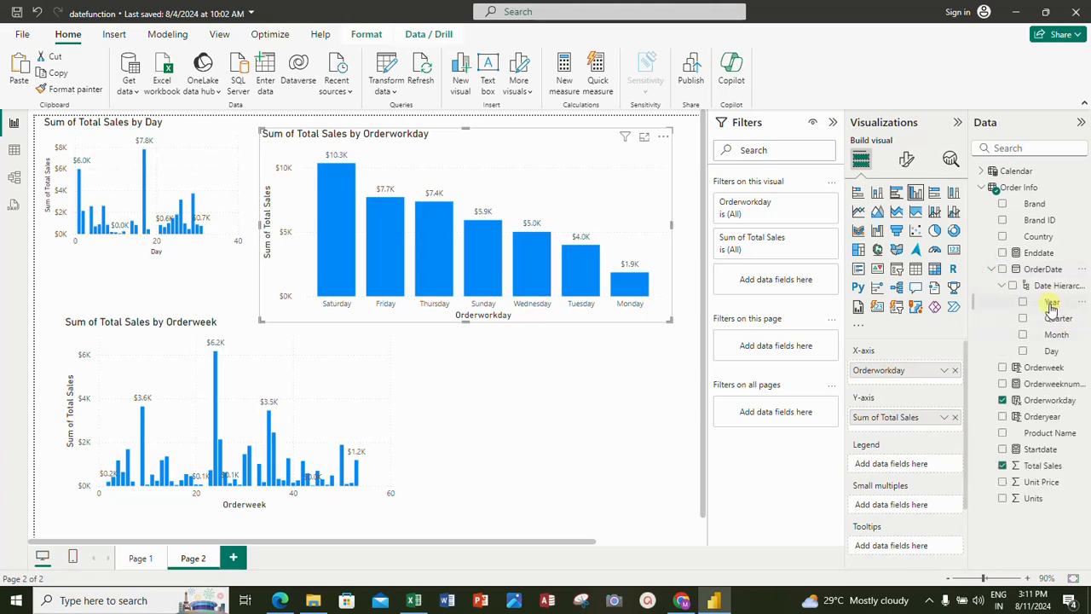
left_click_drag(1051, 305, 790, 213)
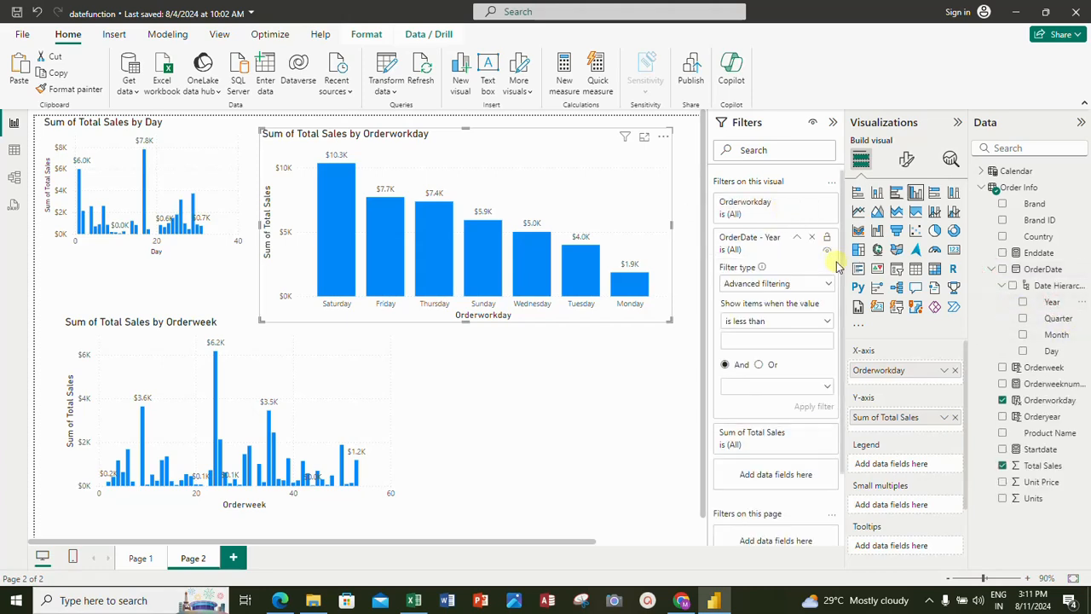
left_click(774, 283)
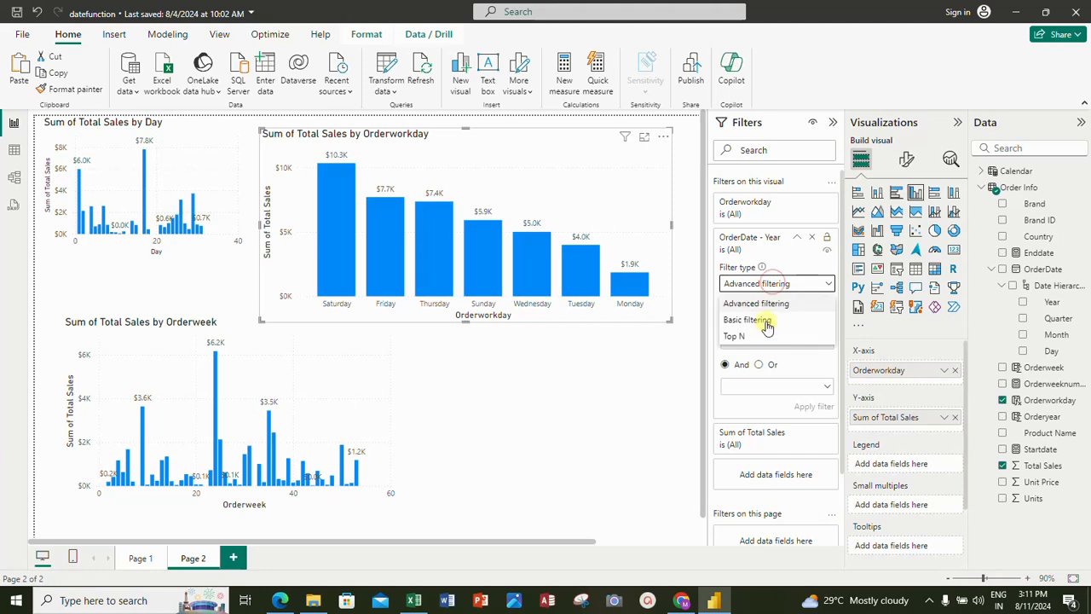
left_click(759, 320)
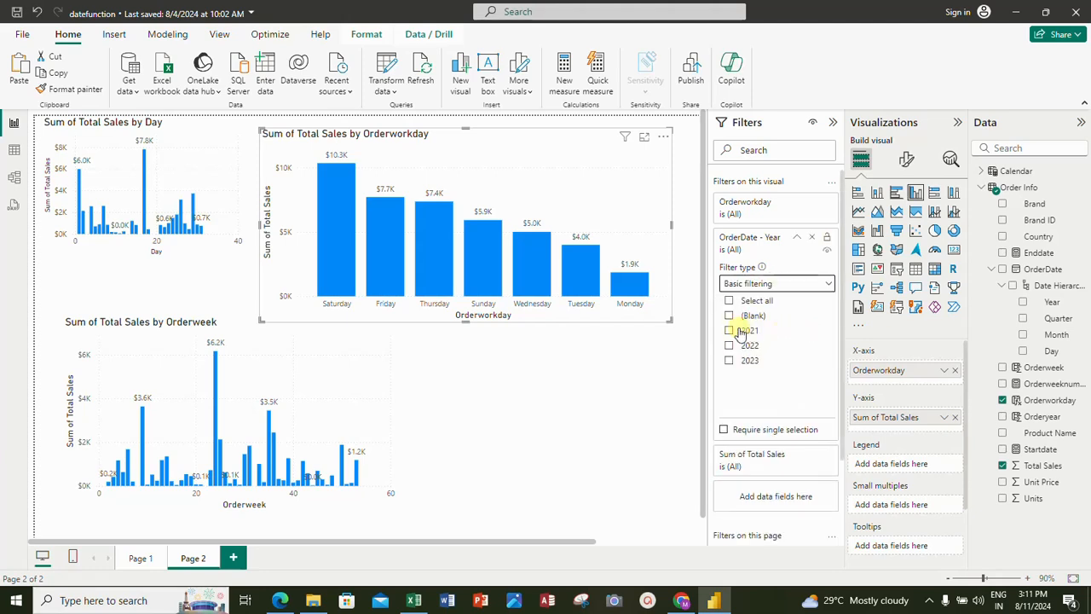
left_click(729, 331)
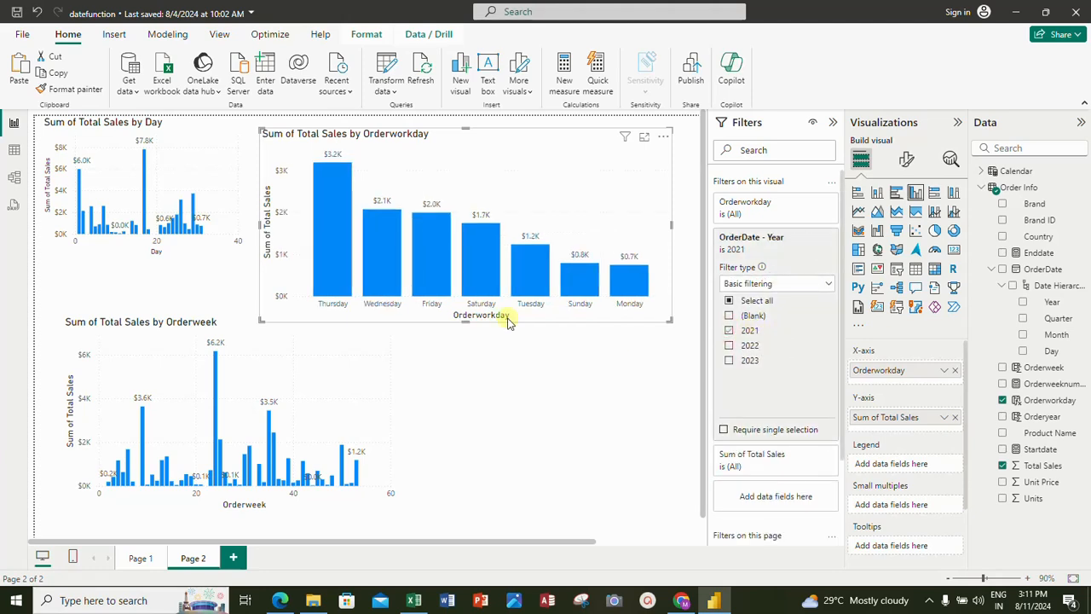
mouse_move(338, 168)
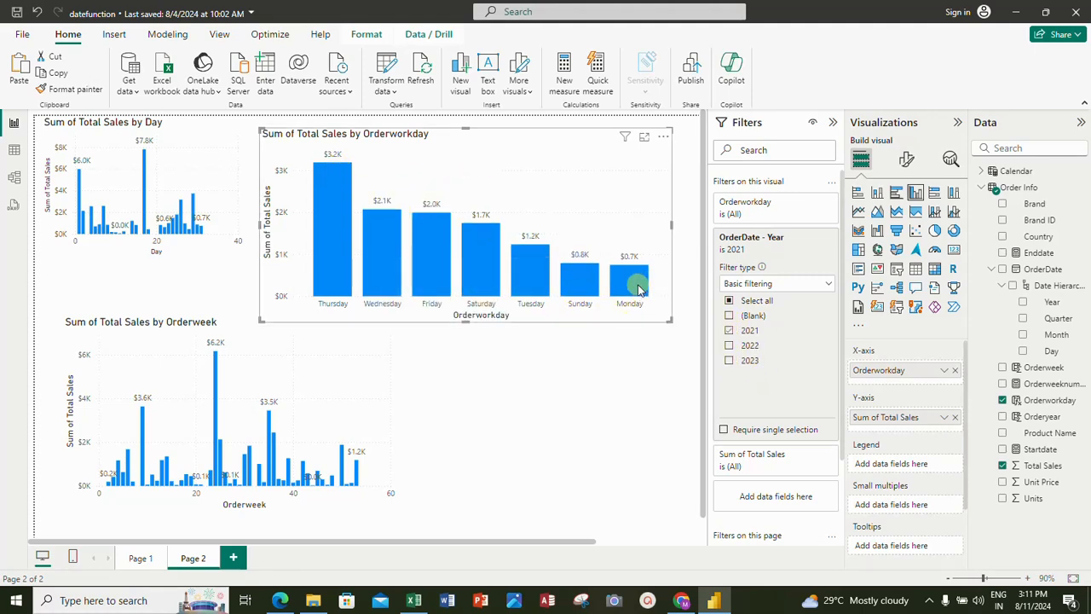
- Switch the Orderworkday chart's year filter to 2022 and, after viewing it, to 2023 only
left_click(731, 347)
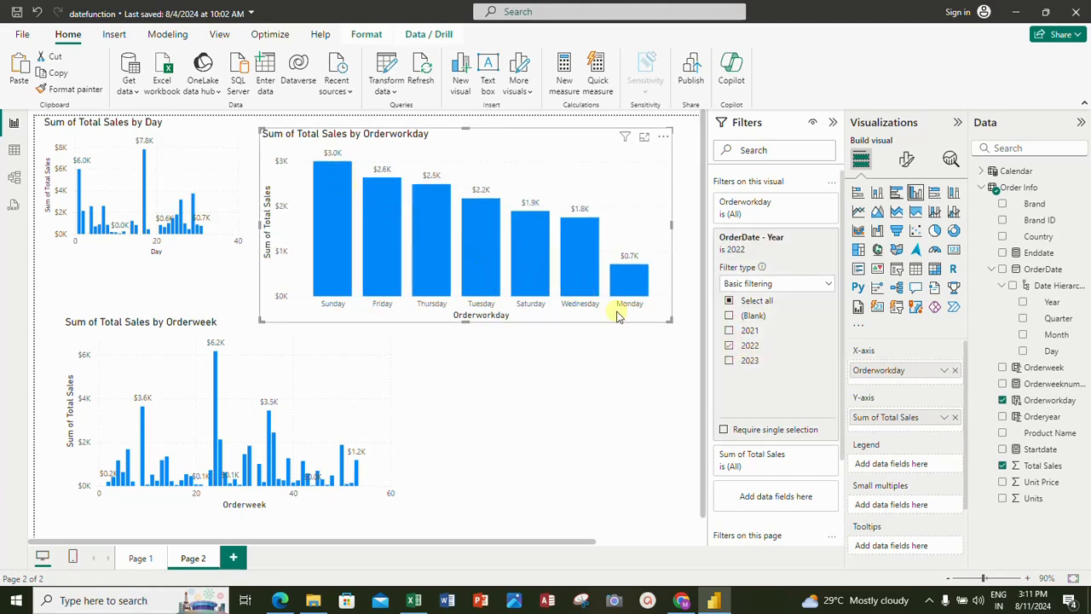
left_click(730, 350)
left_click(727, 363)
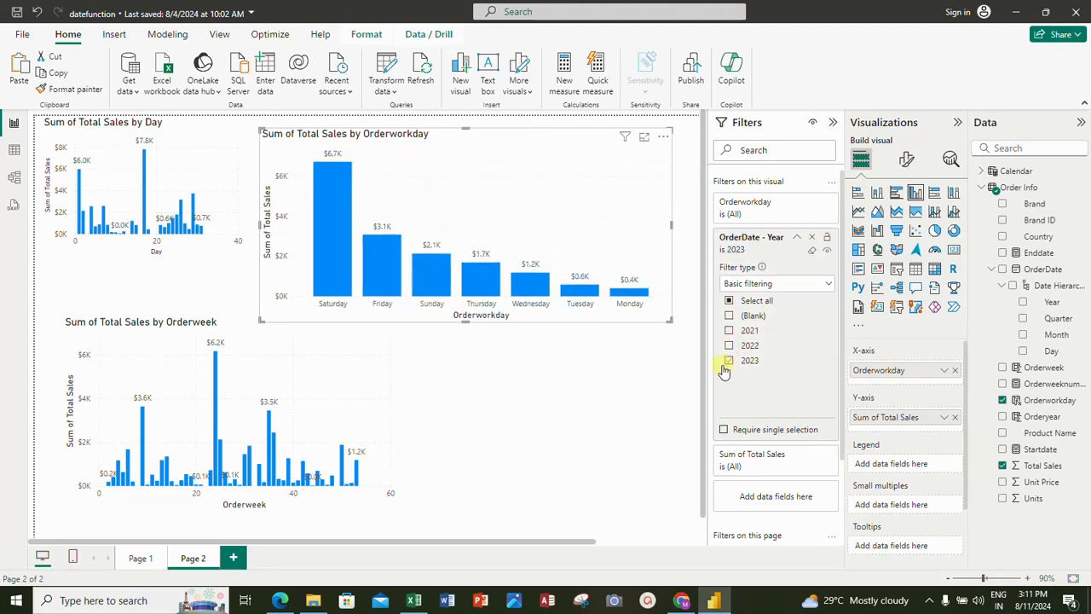